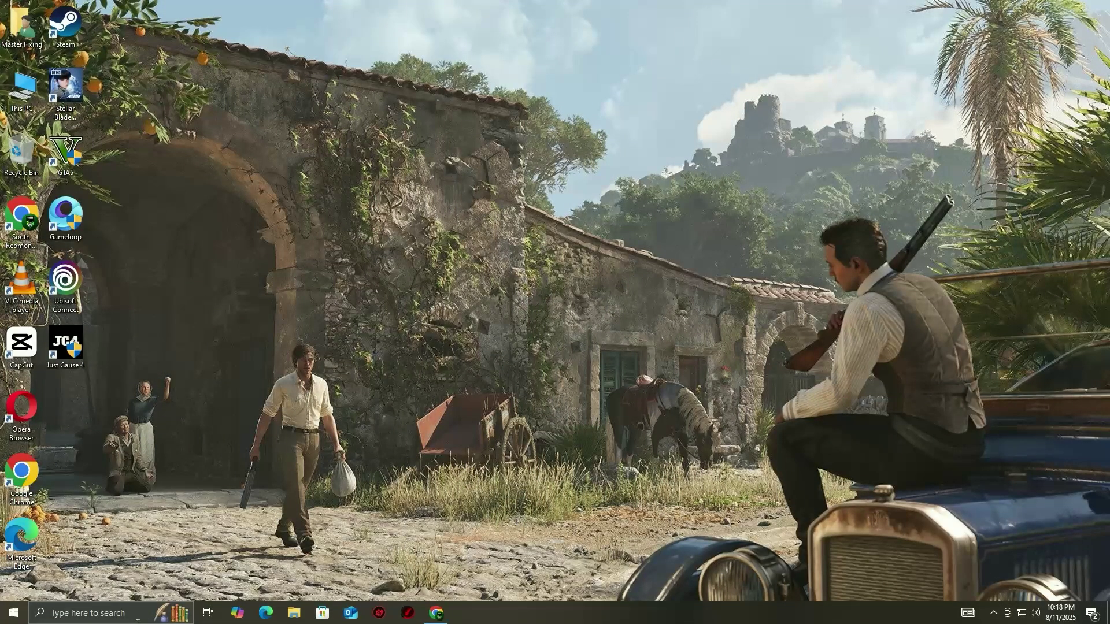
# Open Device Manager and start the driver update for the Radeon display adapter
pyautogui.click(137, 613)
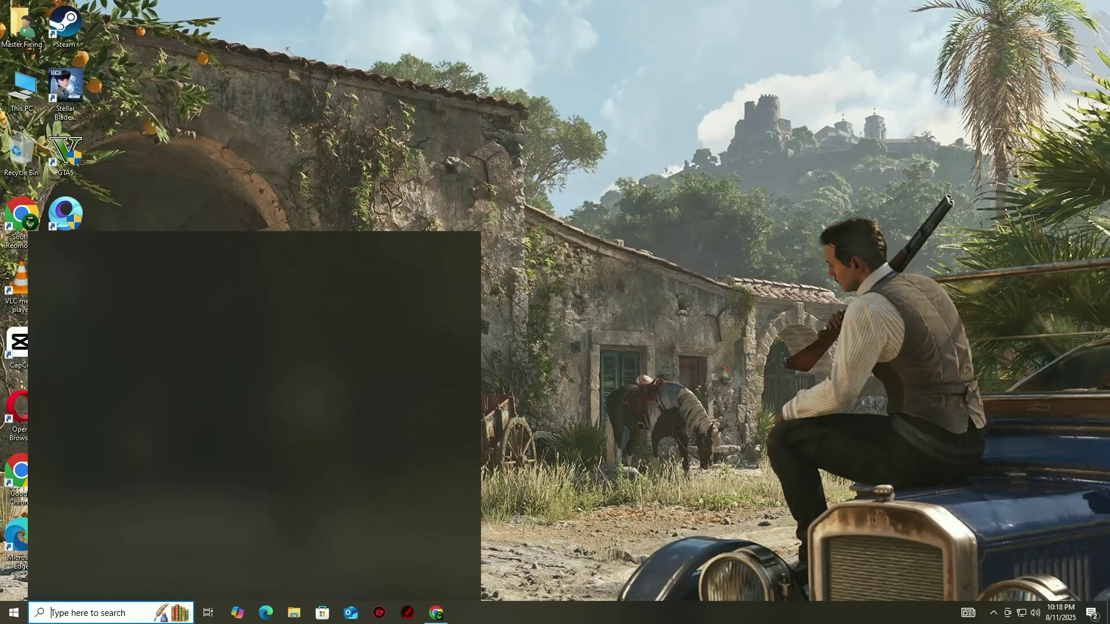
pyautogui.write('device')
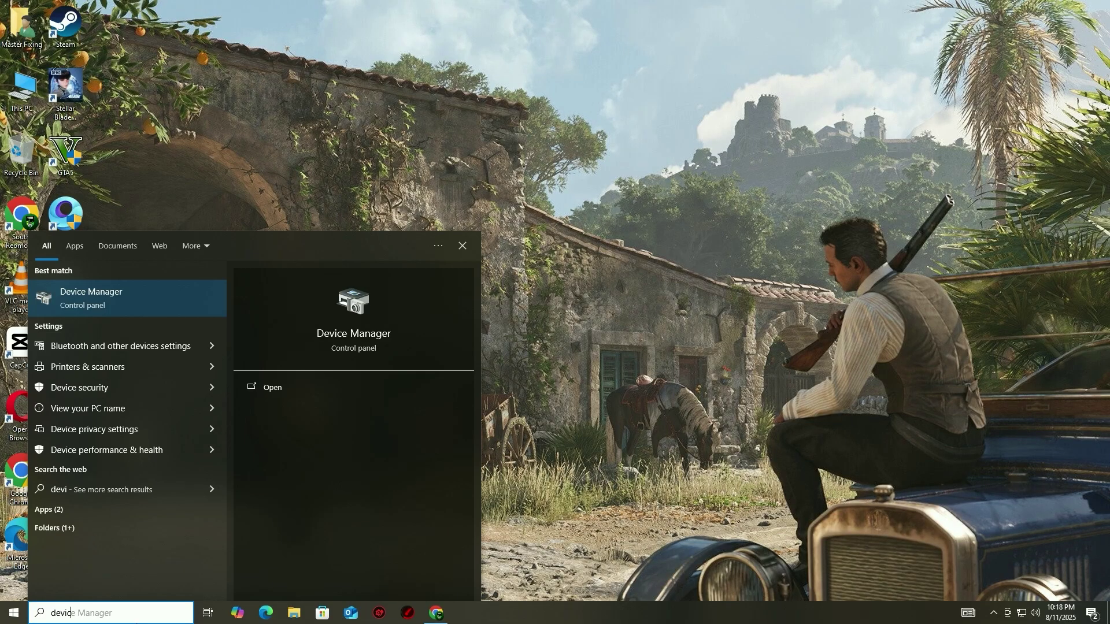
pyautogui.click(132, 310)
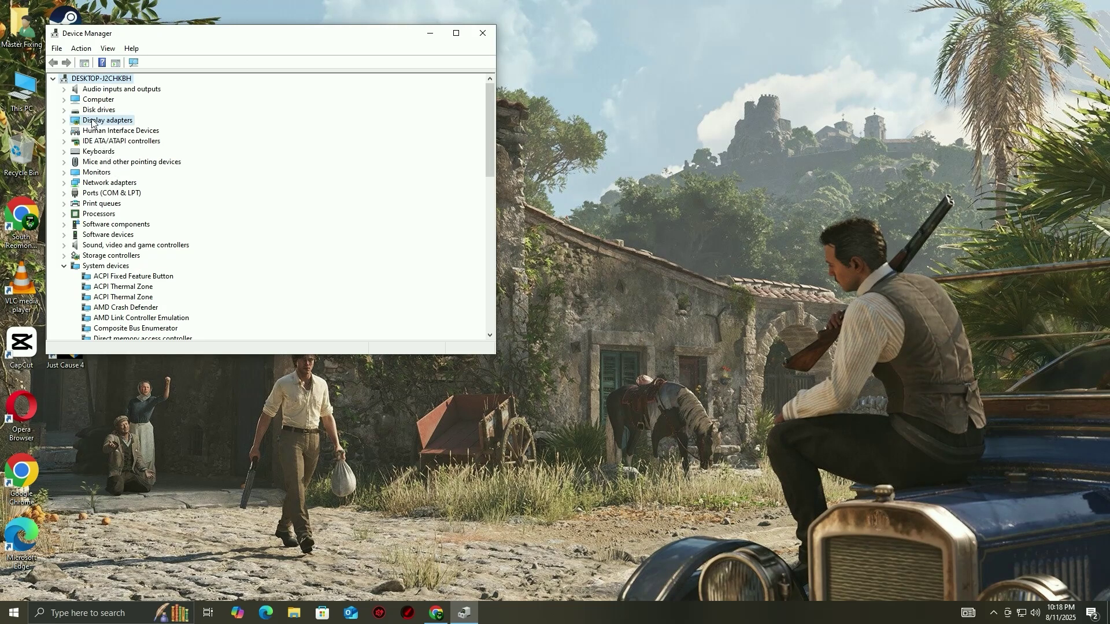
pyautogui.doubleClick(92, 121)
pyautogui.rightClick(152, 133)
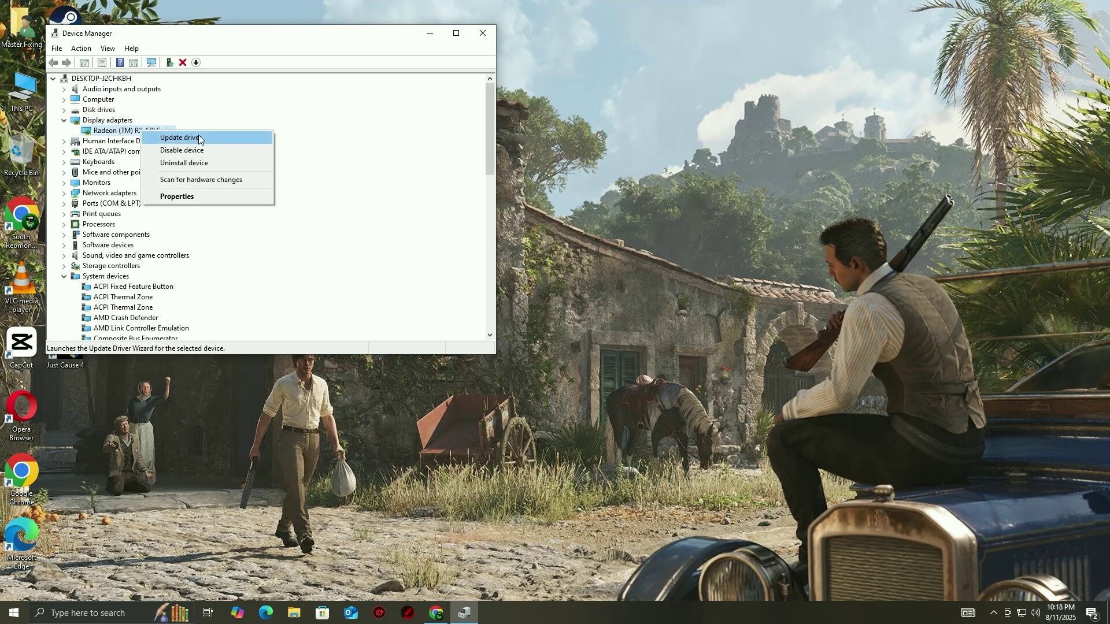
pyautogui.click(180, 138)
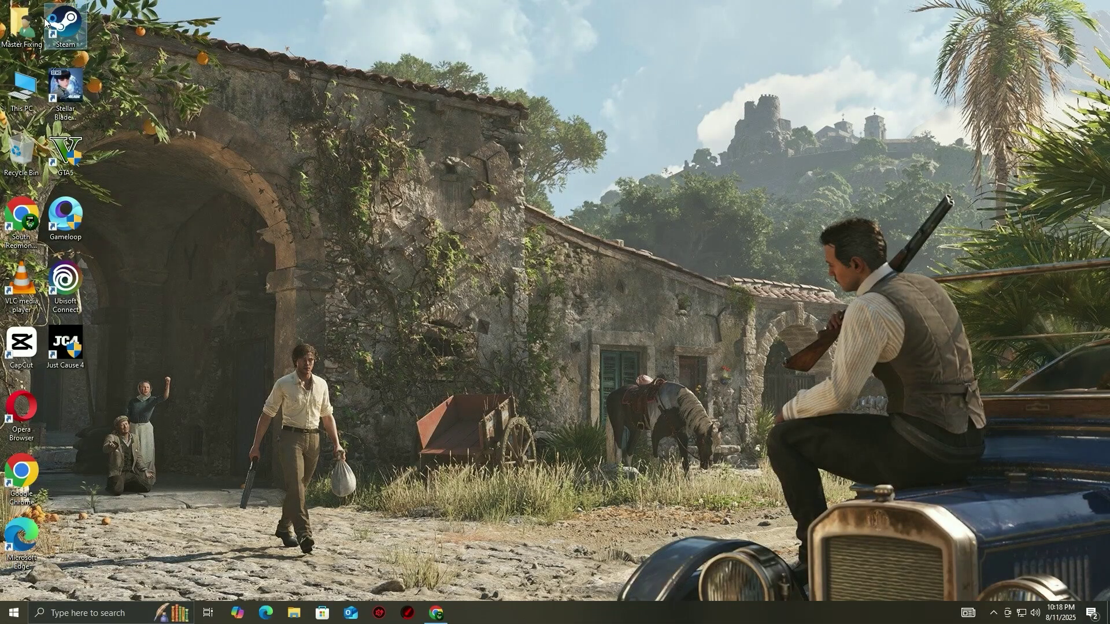
# Switch to Steam and open the installed files properties of Stellar Blade Demo from the library
pyautogui.doubleClick(43, 19)
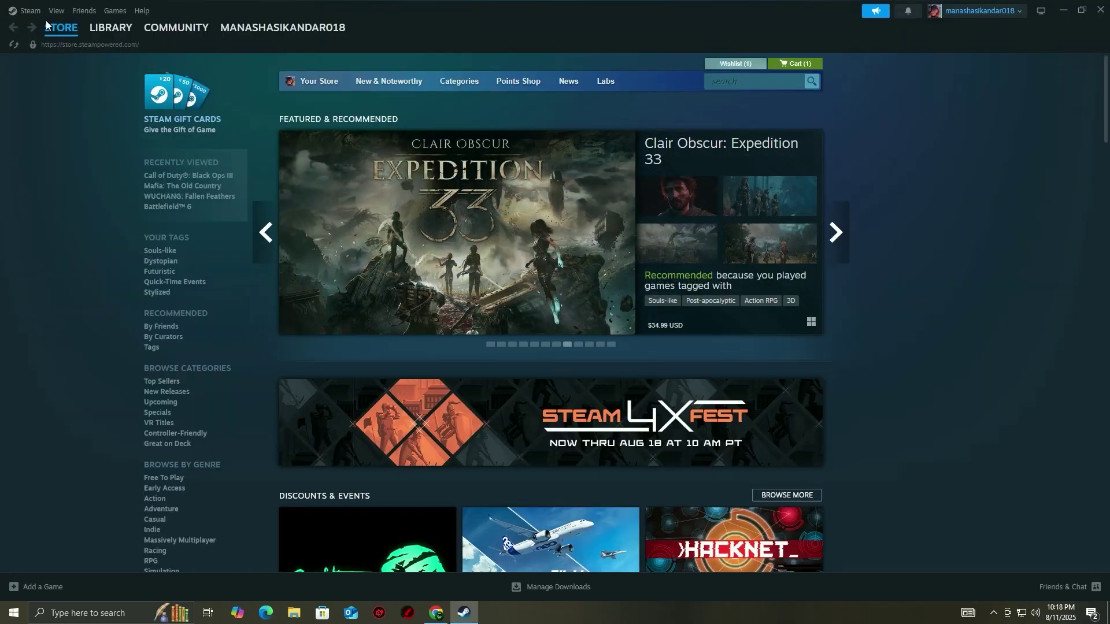
pyautogui.click(113, 29)
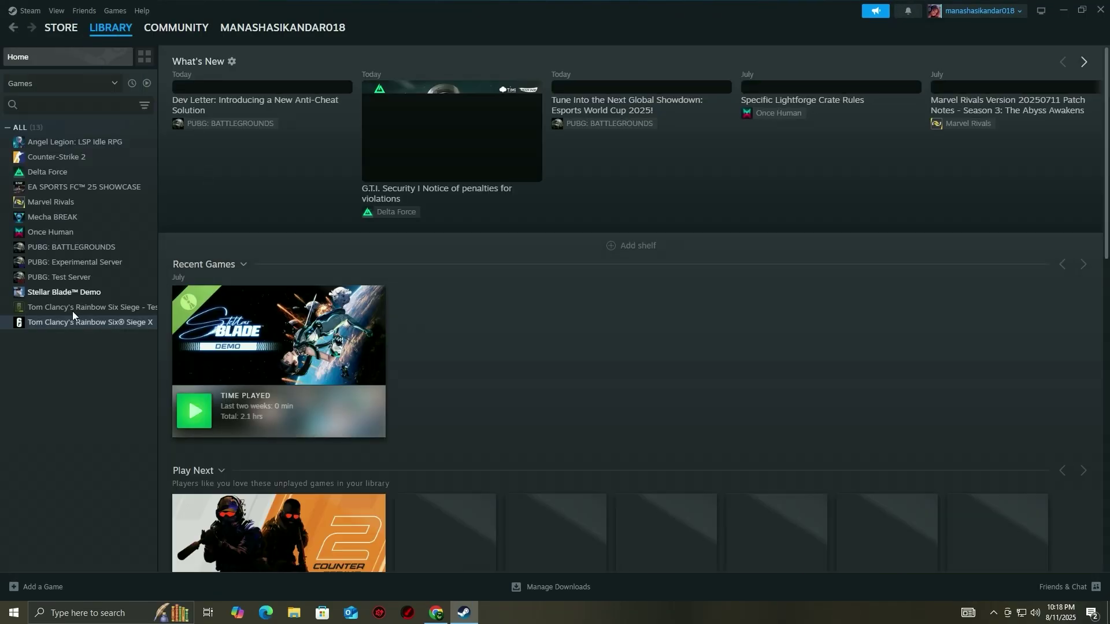
pyautogui.rightClick(74, 294)
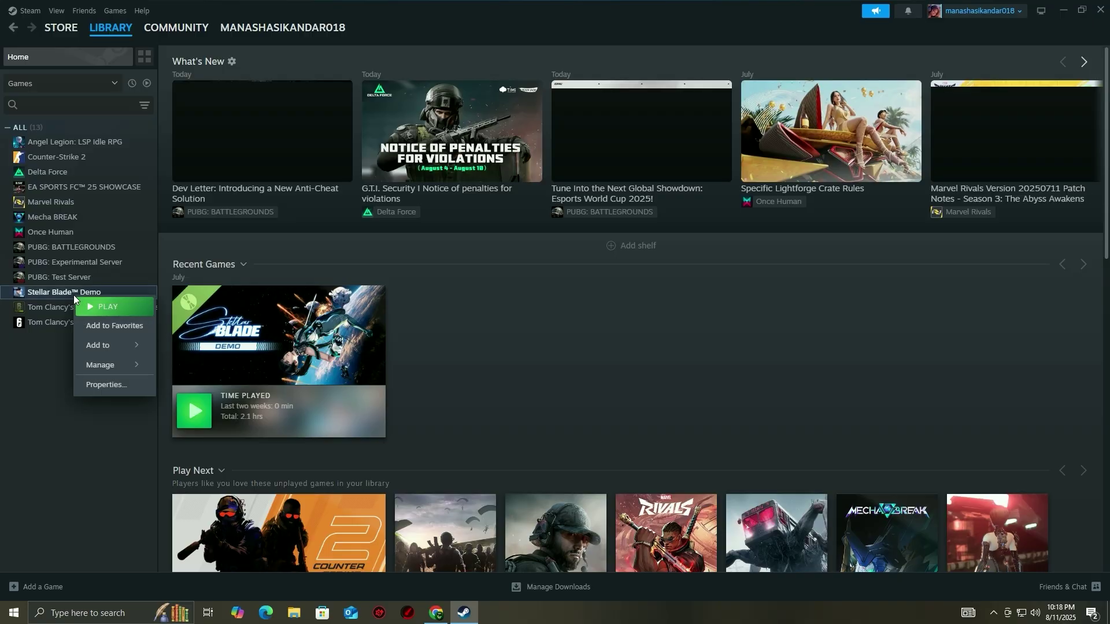
pyautogui.click(96, 385)
pyautogui.click(344, 245)
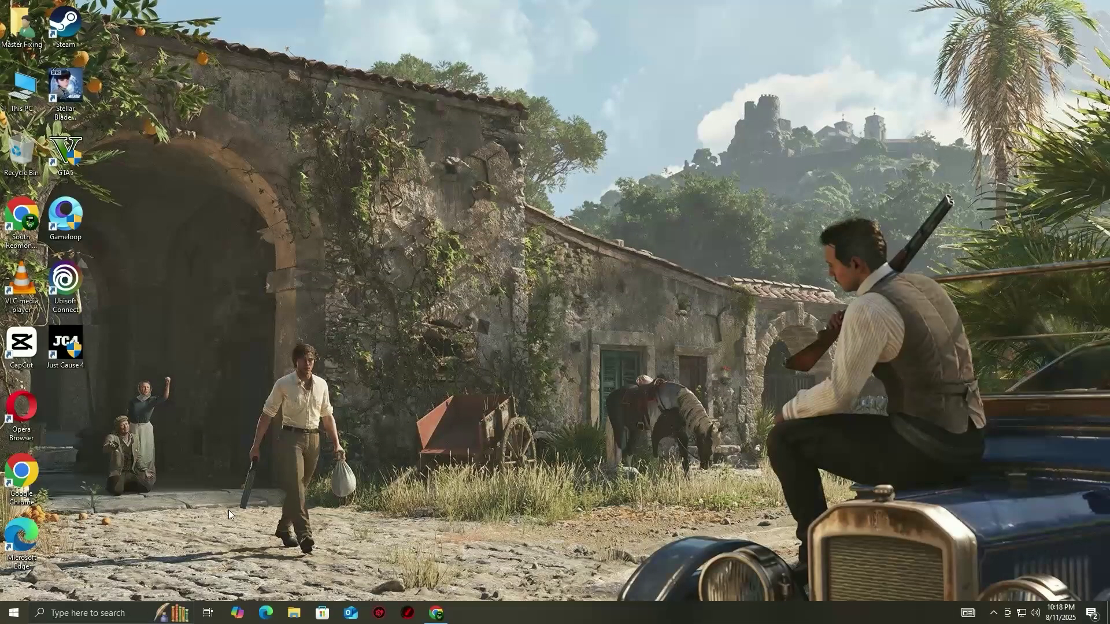
# Run sysdm.cpl and open the virtual memory settings from the advanced performance options
pyautogui.press('super+r')
pyautogui.moveTo(118, 486); pyautogui.dragTo(428, 286)
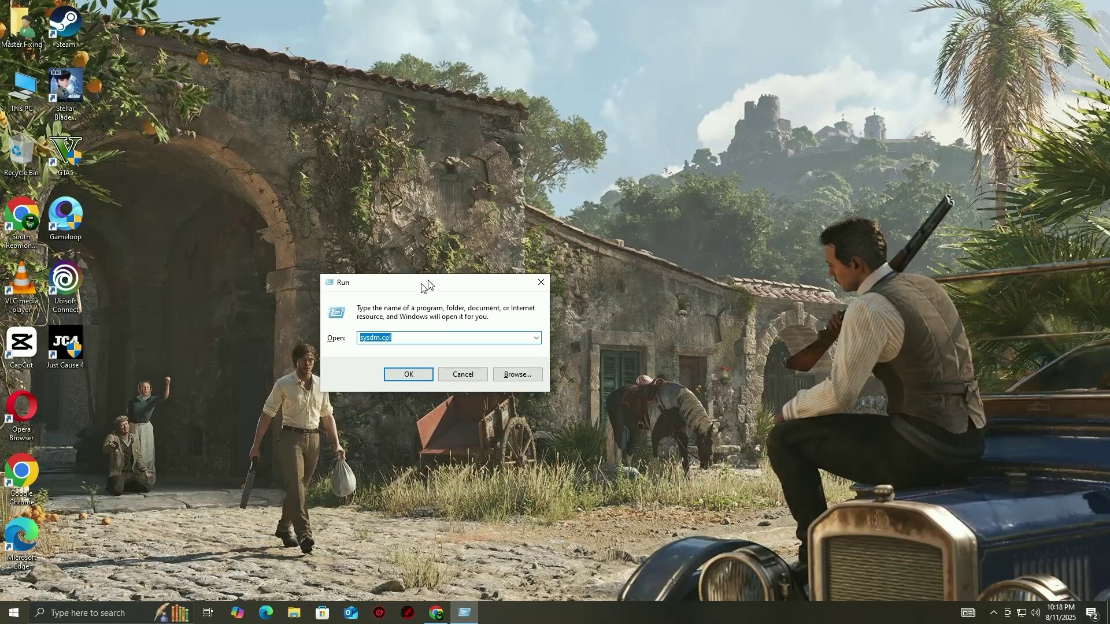
pyautogui.click(423, 377)
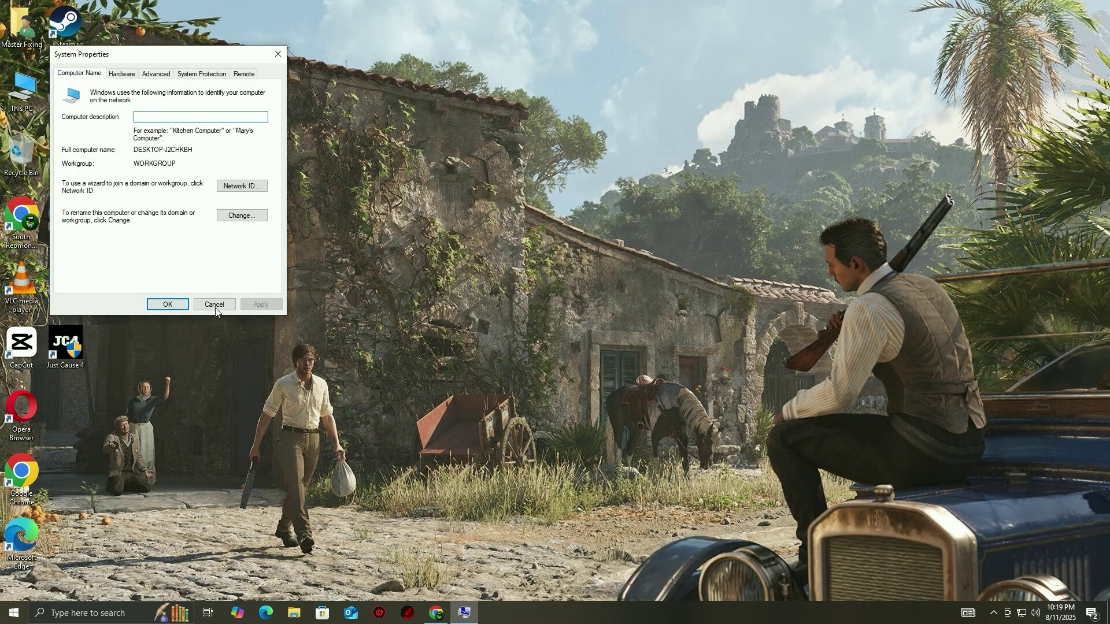
pyautogui.click(155, 74)
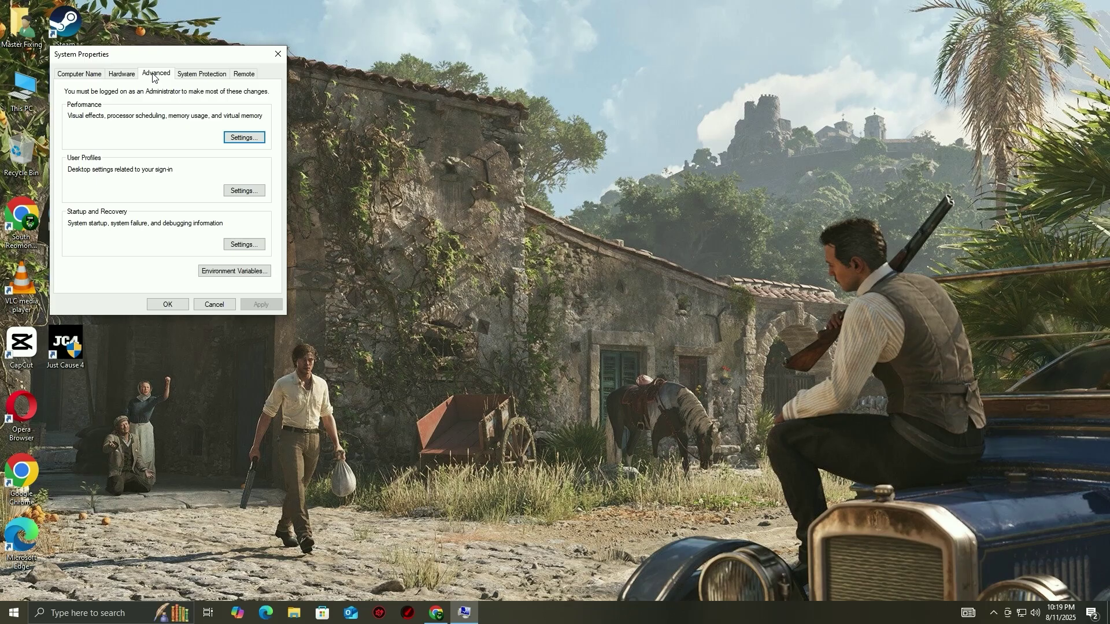
pyautogui.click(244, 137)
pyautogui.click(136, 120)
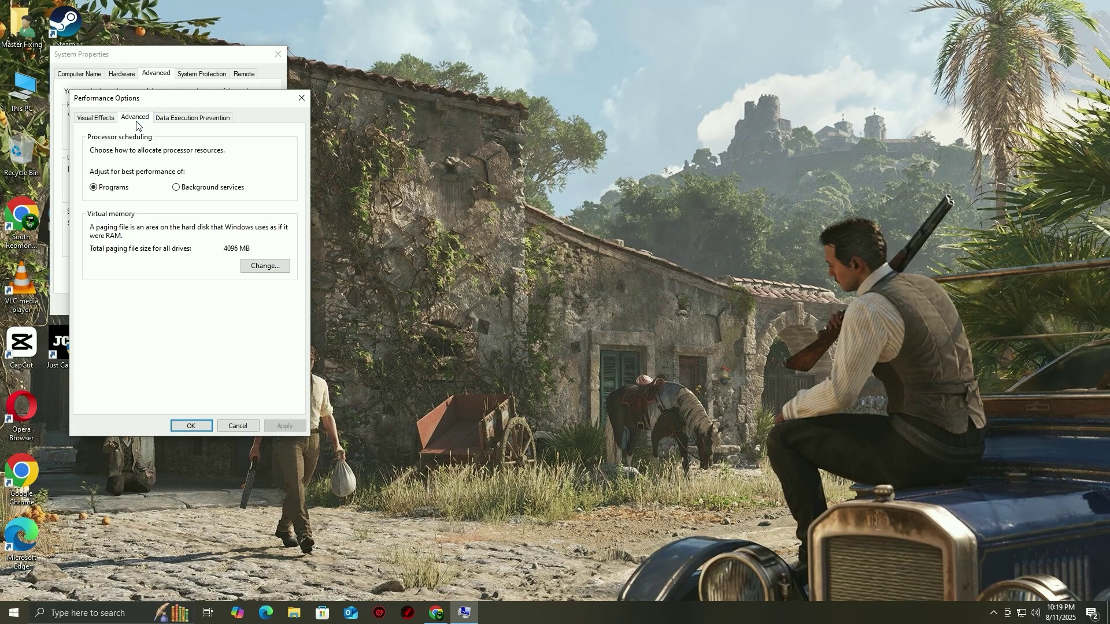
pyautogui.click(256, 268)
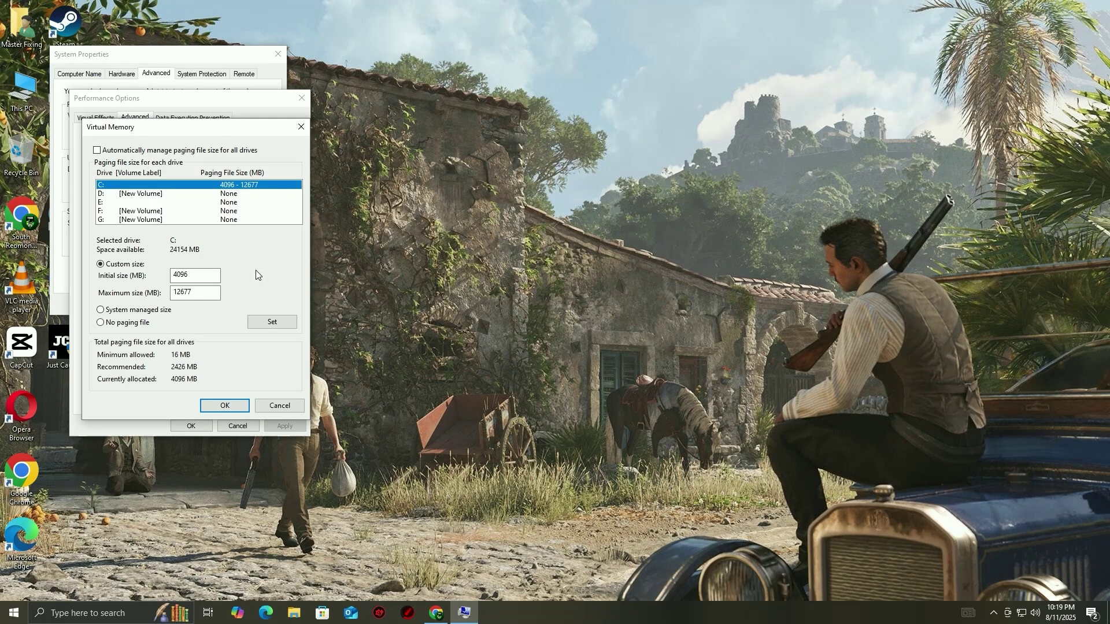
# Apply a custom paging file on drive C: with 4096 MB initial and 12677 MB maximum size, without automatic management
pyautogui.click(98, 150)
pyautogui.click(97, 150)
pyautogui.doubleClick(203, 280)
pyautogui.press('Tab')
pyautogui.click(272, 322)
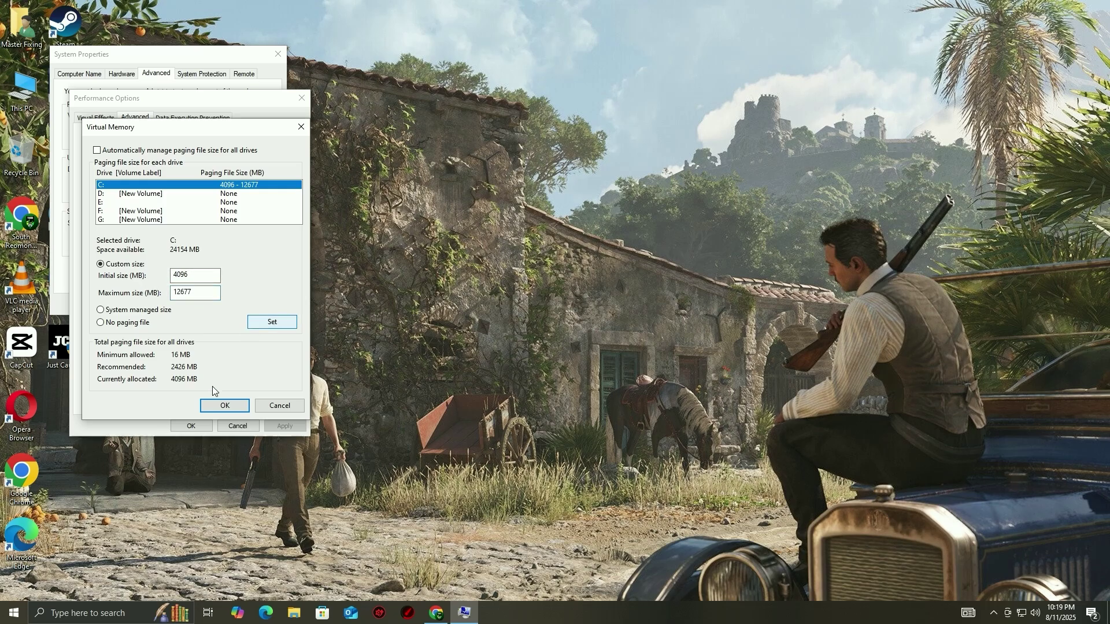
pyautogui.click(224, 406)
pyautogui.click(191, 425)
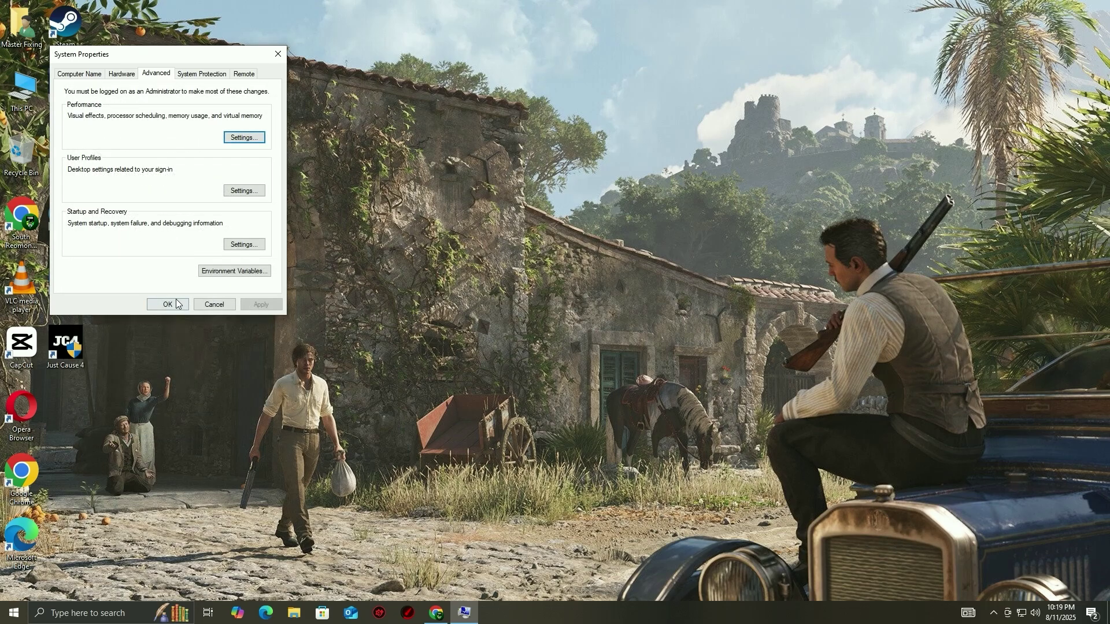
pyautogui.click(172, 301)
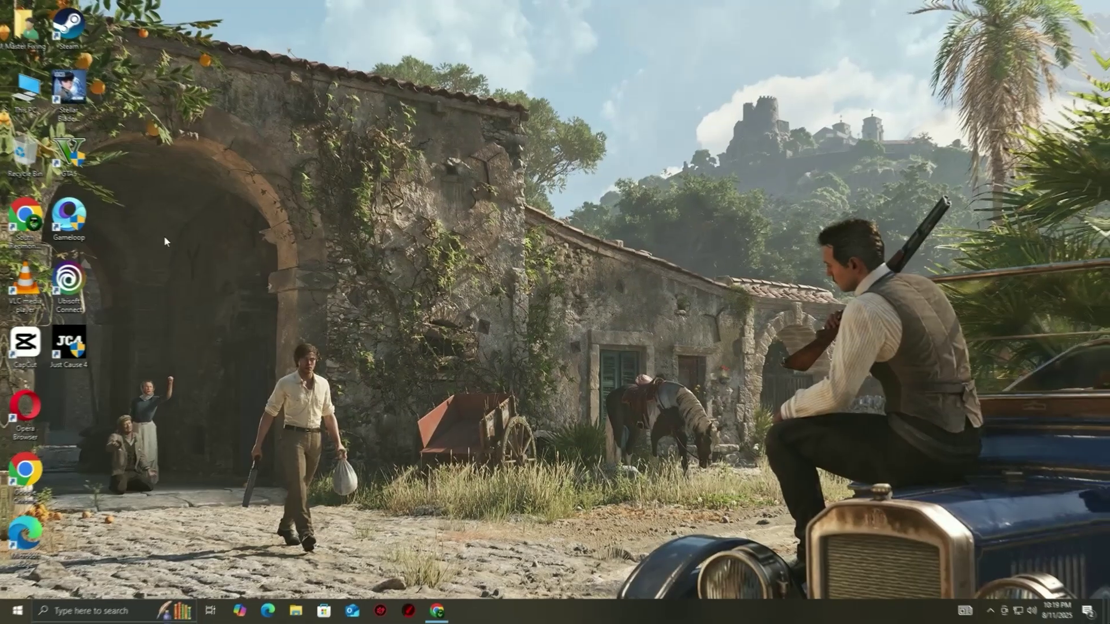
# Switch to Steam, disable the Steam Overlay for Stellar Blade Demo in its properties, and close Steam
pyautogui.doubleClick(69, 36)
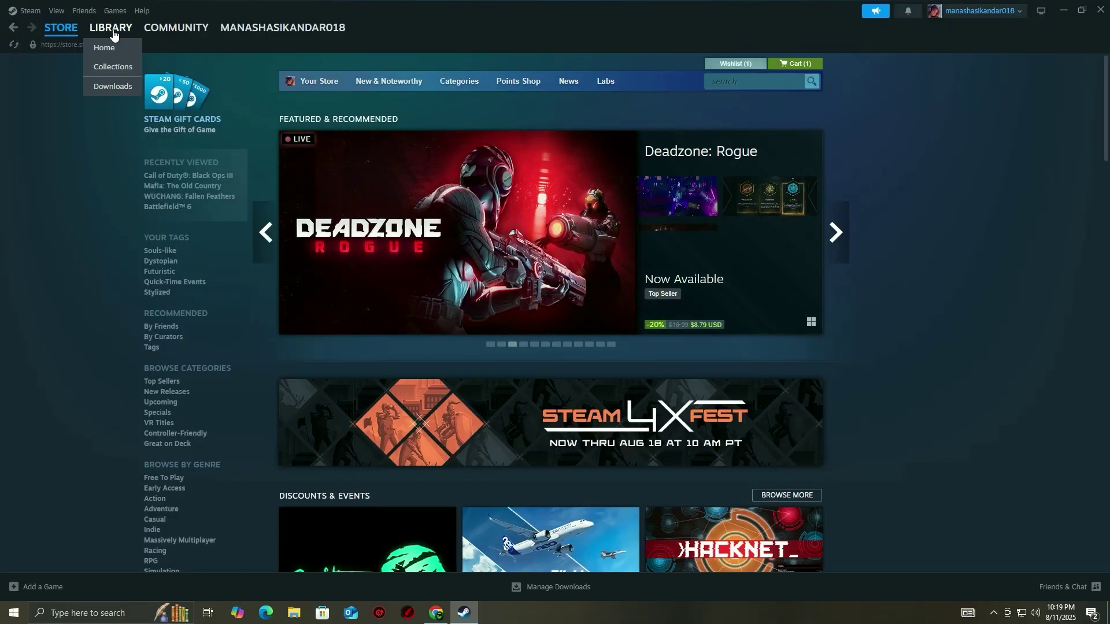
pyautogui.click(110, 30)
pyautogui.rightClick(67, 291)
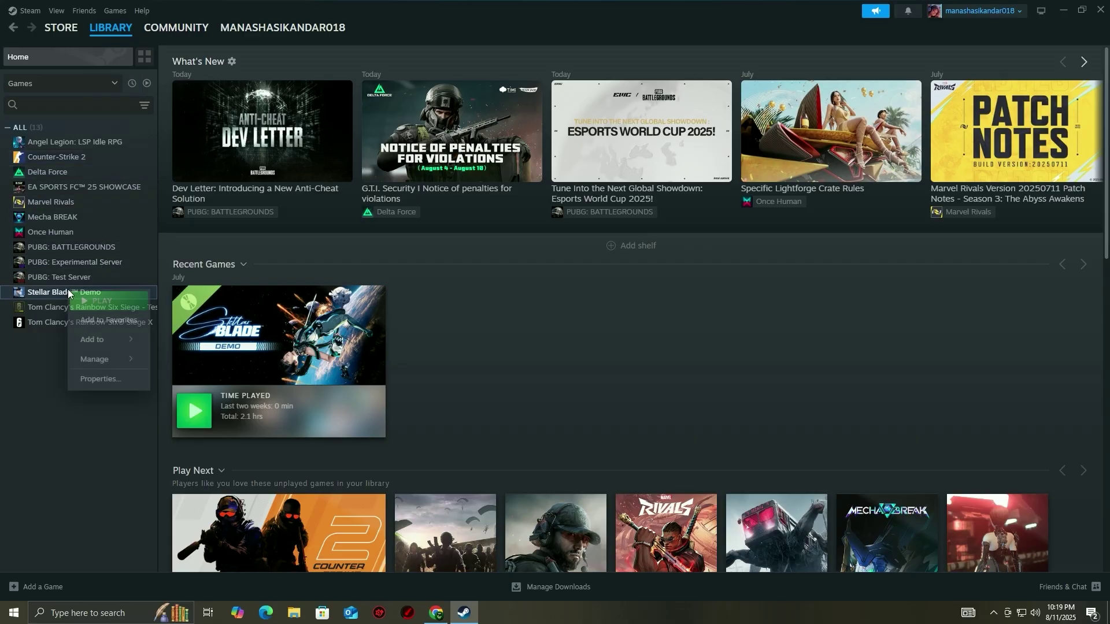
pyautogui.click(91, 379)
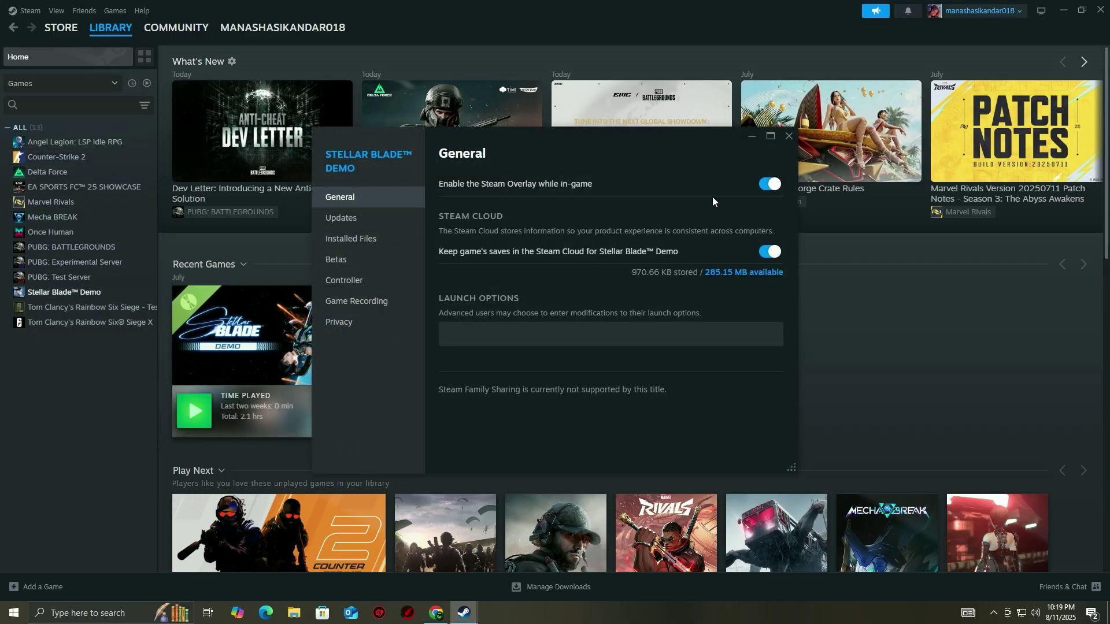
pyautogui.click(768, 186)
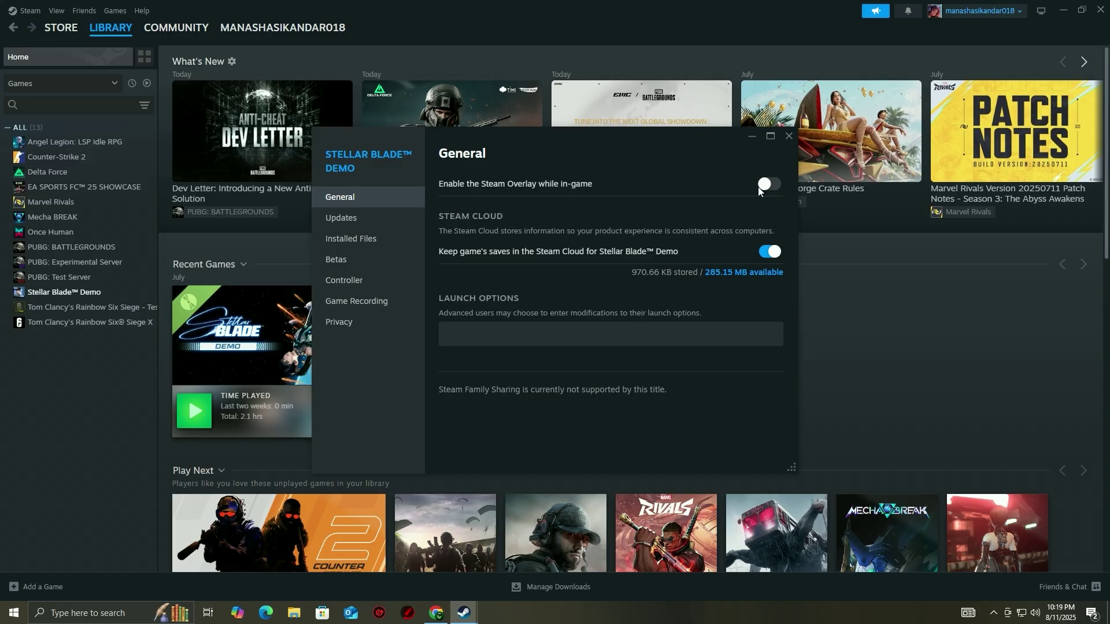
pyautogui.click(790, 137)
pyautogui.click(1101, 10)
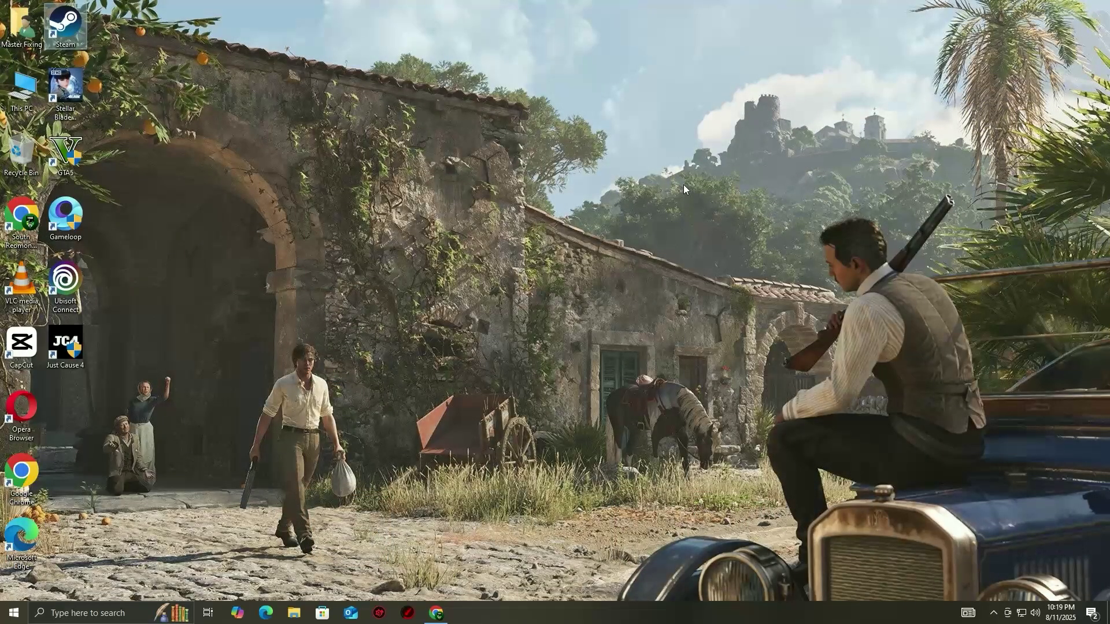
# Open the AMD Software preferences from the desktop and check the In-Game Overlay setting
pyautogui.rightClick(683, 185)
pyautogui.click(750, 192)
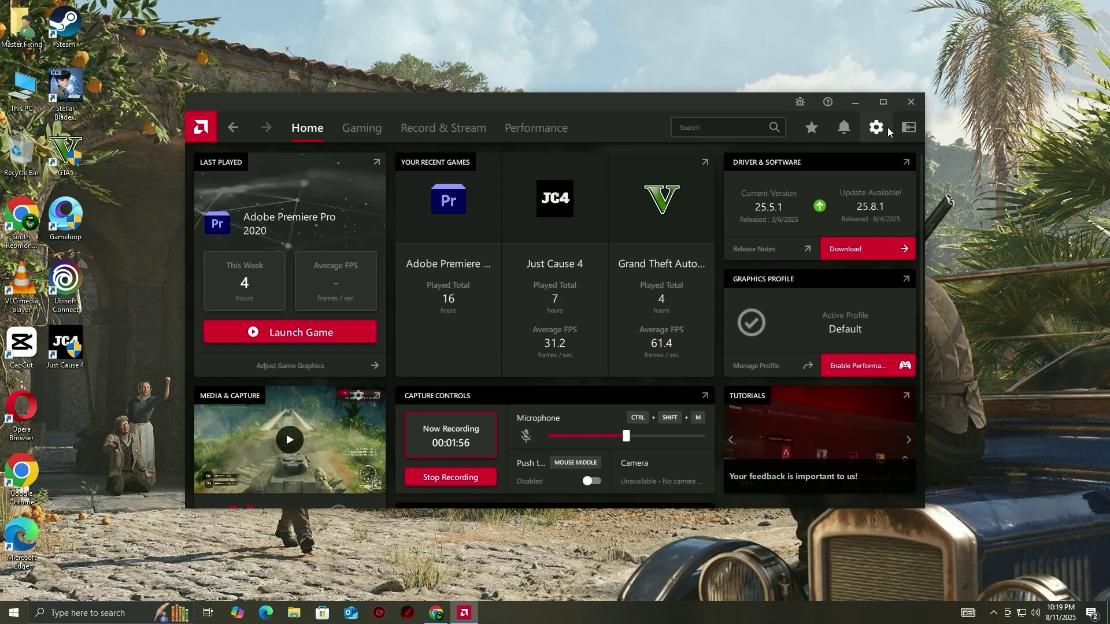
pyautogui.click(886, 128)
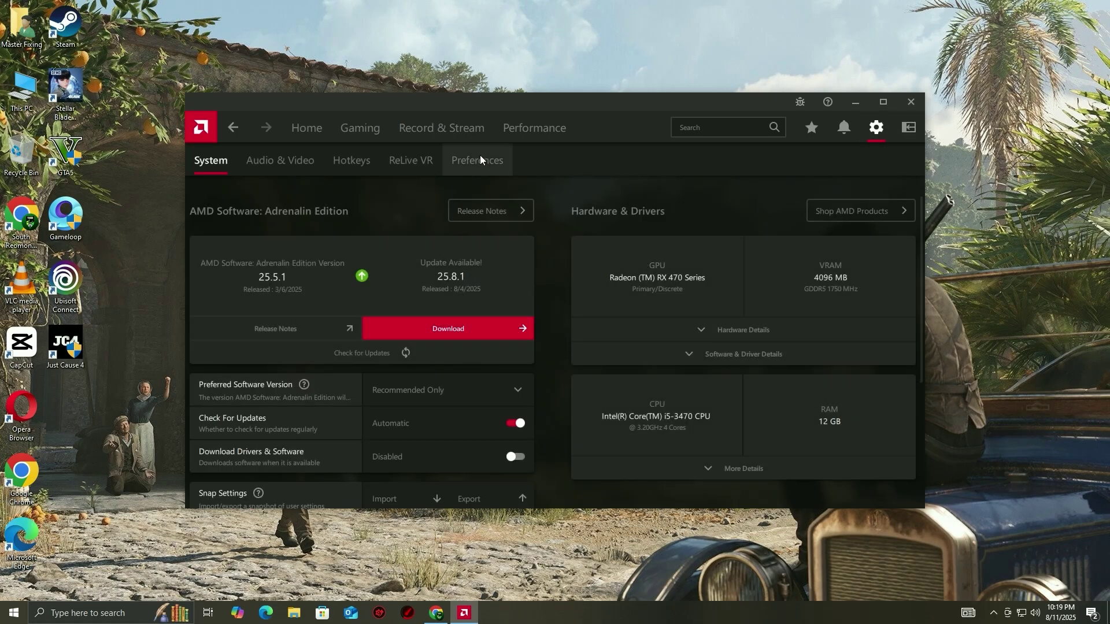
pyautogui.click(474, 158)
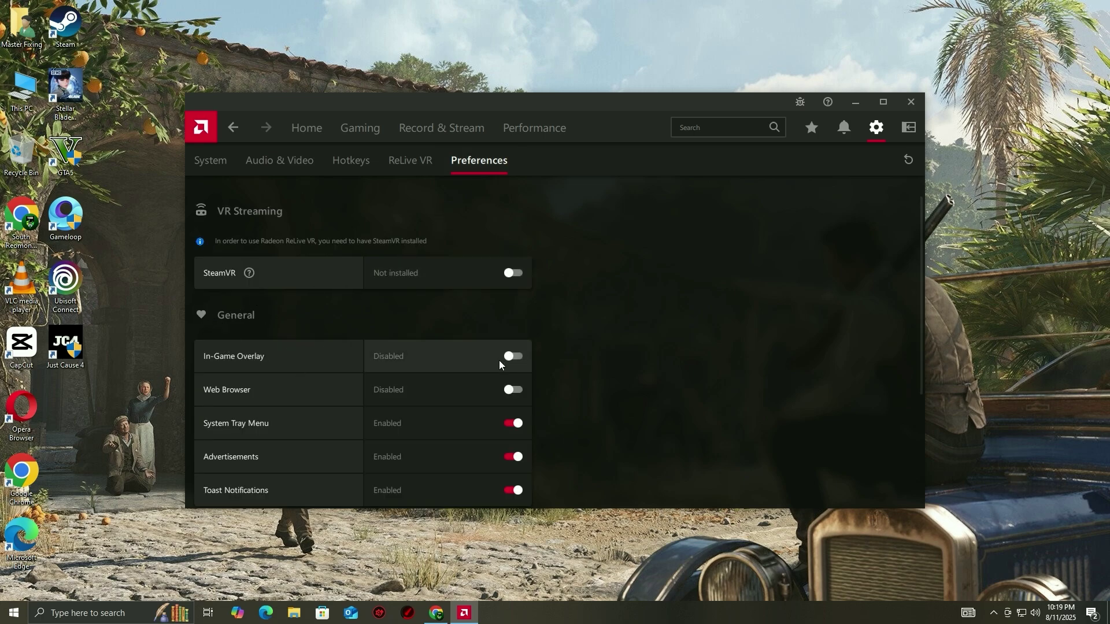
# Open Task Manager and review the list of startup apps
pyautogui.rightClick(728, 612)
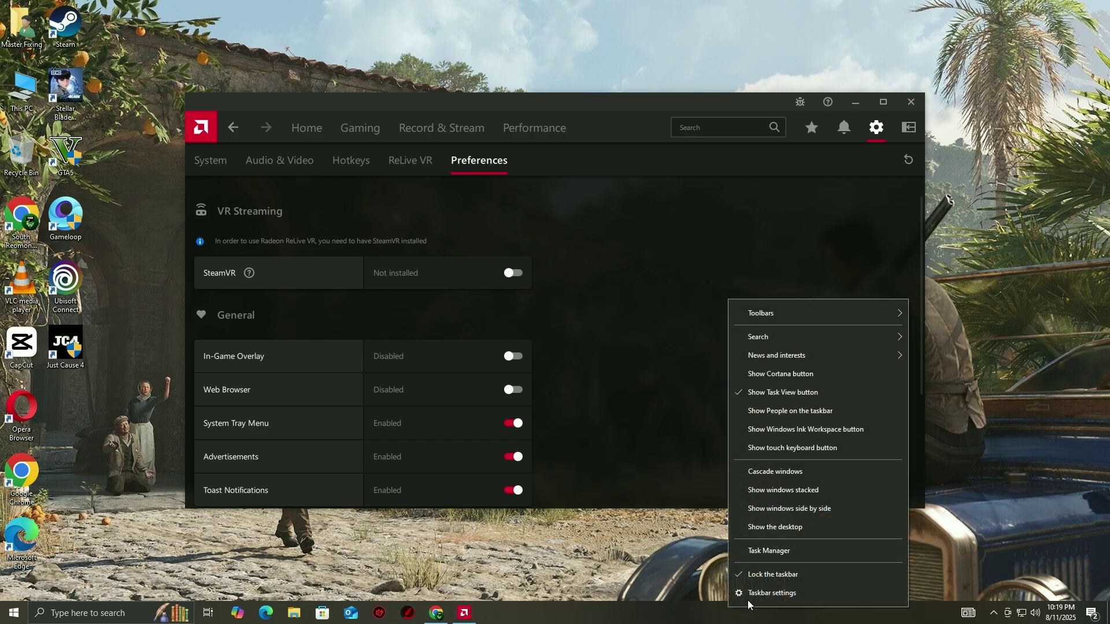
pyautogui.click(758, 549)
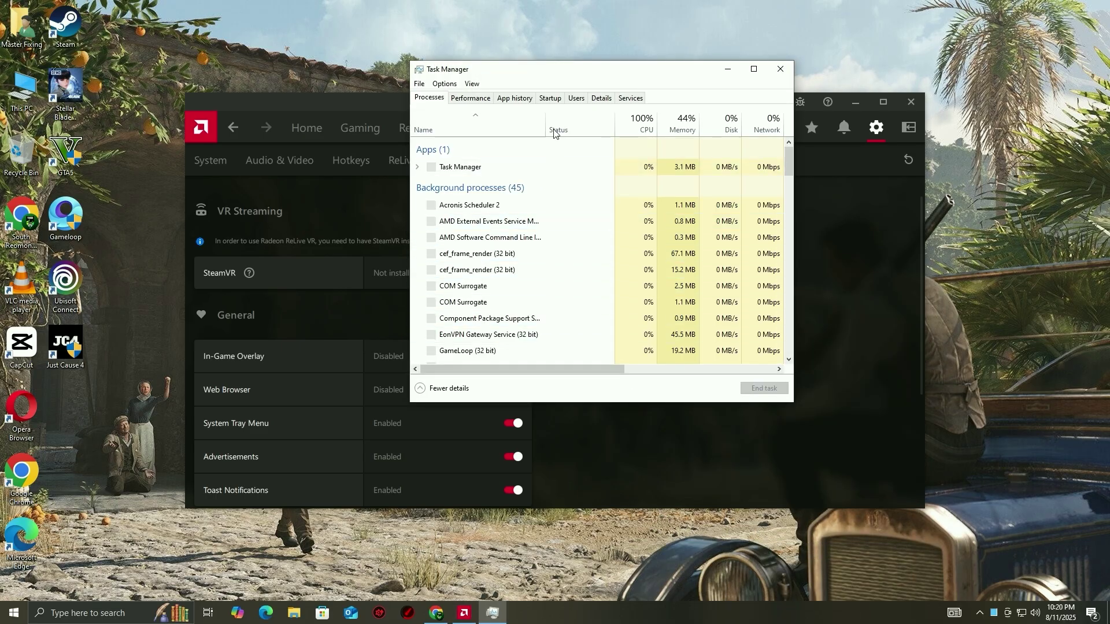
pyautogui.click(558, 99)
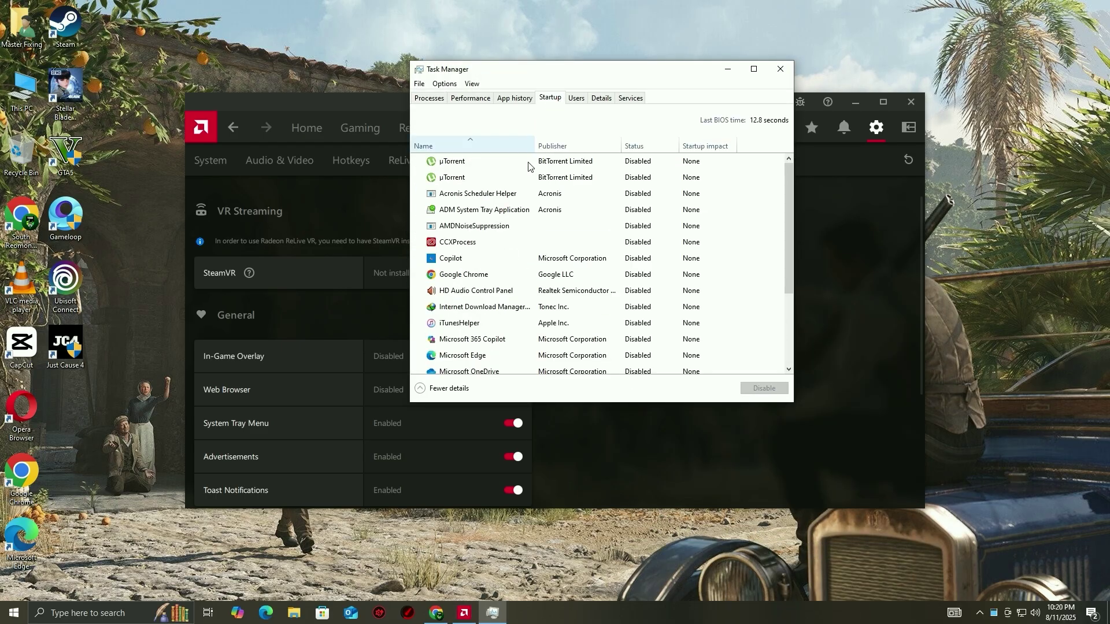
pyautogui.scroll(-3, 647, 324)
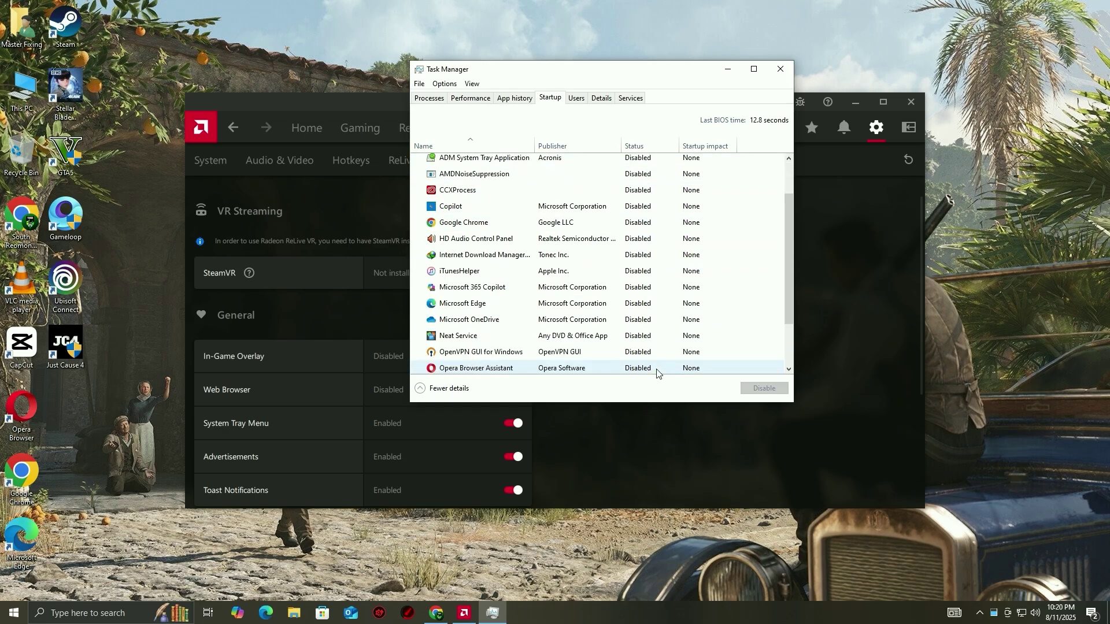
pyautogui.scroll(-1, 669, 364)
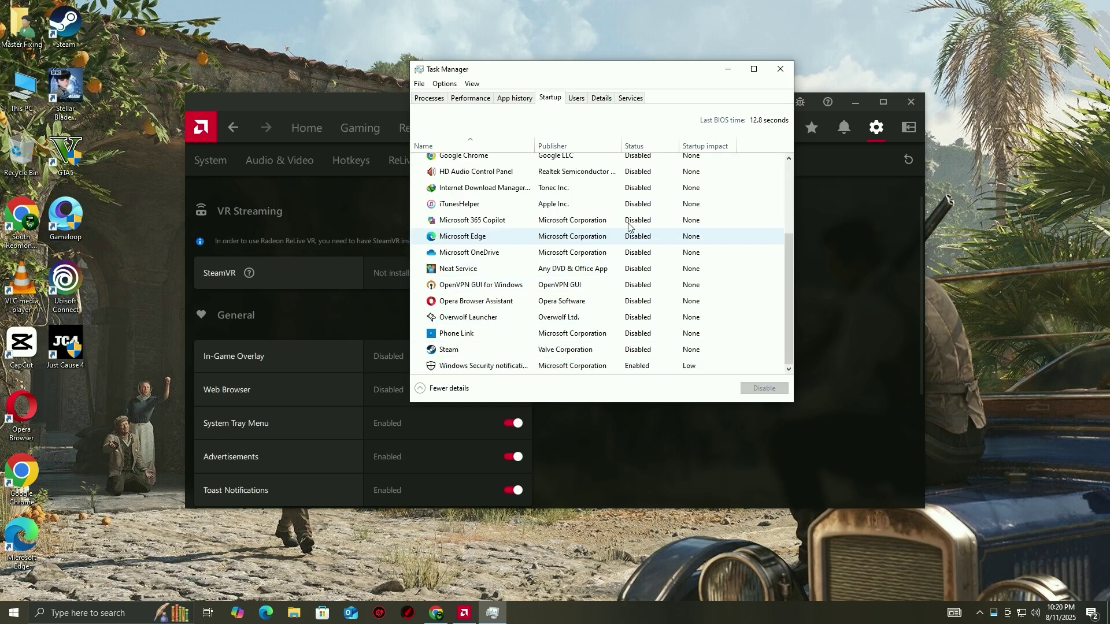
# Enable the Microsoft 365 Copilot startup entry and disable it again
pyautogui.rightClick(631, 220)
pyautogui.click(657, 227)
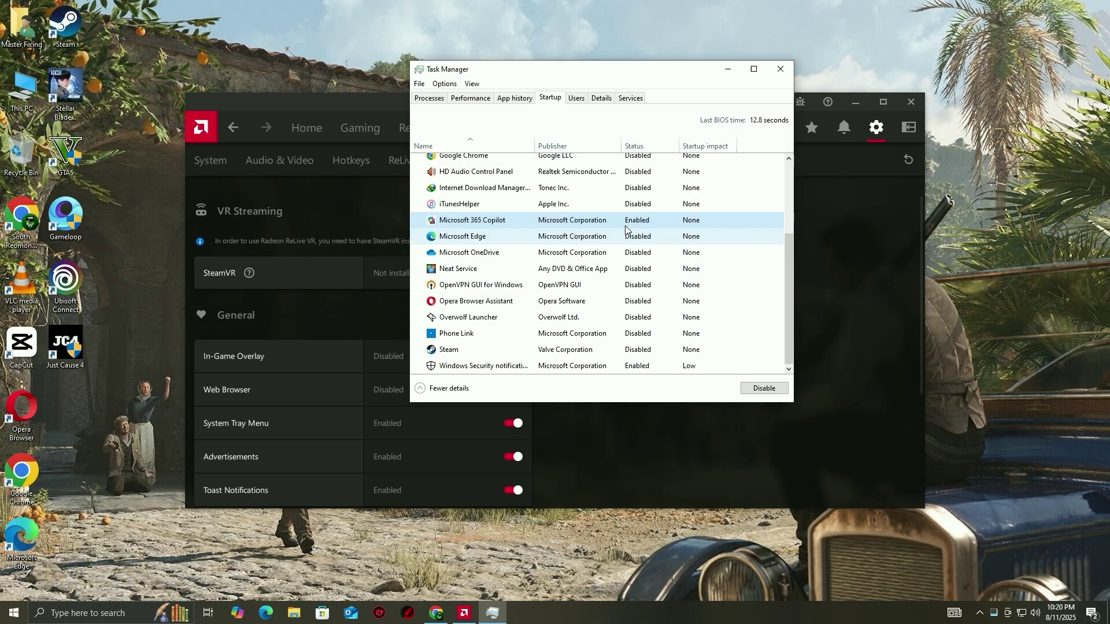
pyautogui.rightClick(635, 224)
pyautogui.click(680, 231)
# Check the startup status of Steam, Overwolf Launcher, Microsoft Edge and the other listed apps
pyautogui.click(633, 350)
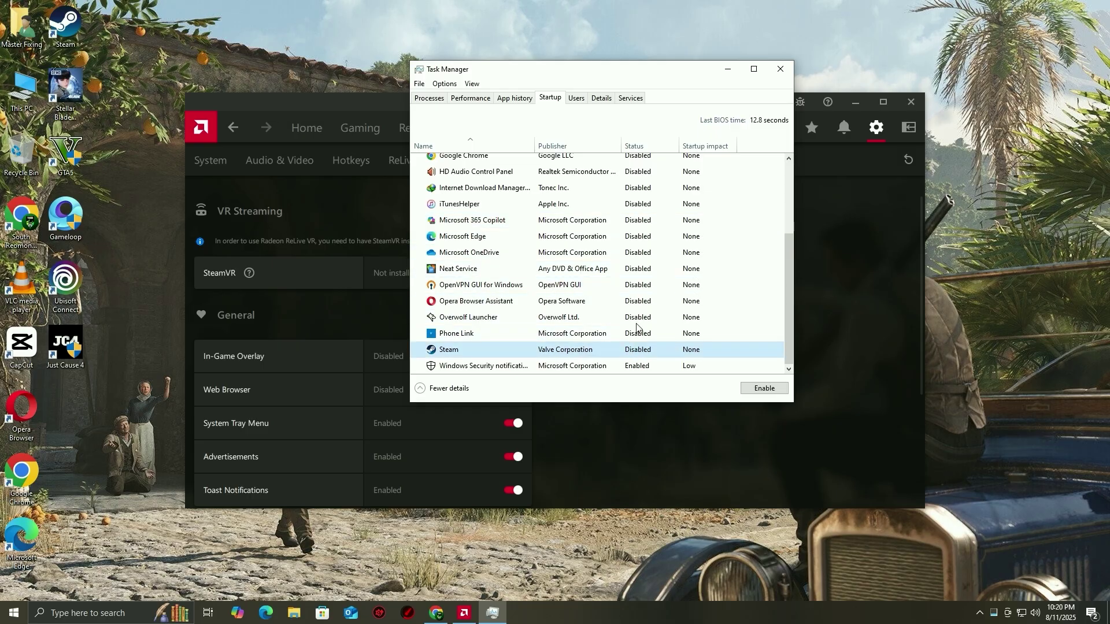
pyautogui.click(636, 319)
pyautogui.click(636, 237)
pyautogui.scroll(2, 663, 168)
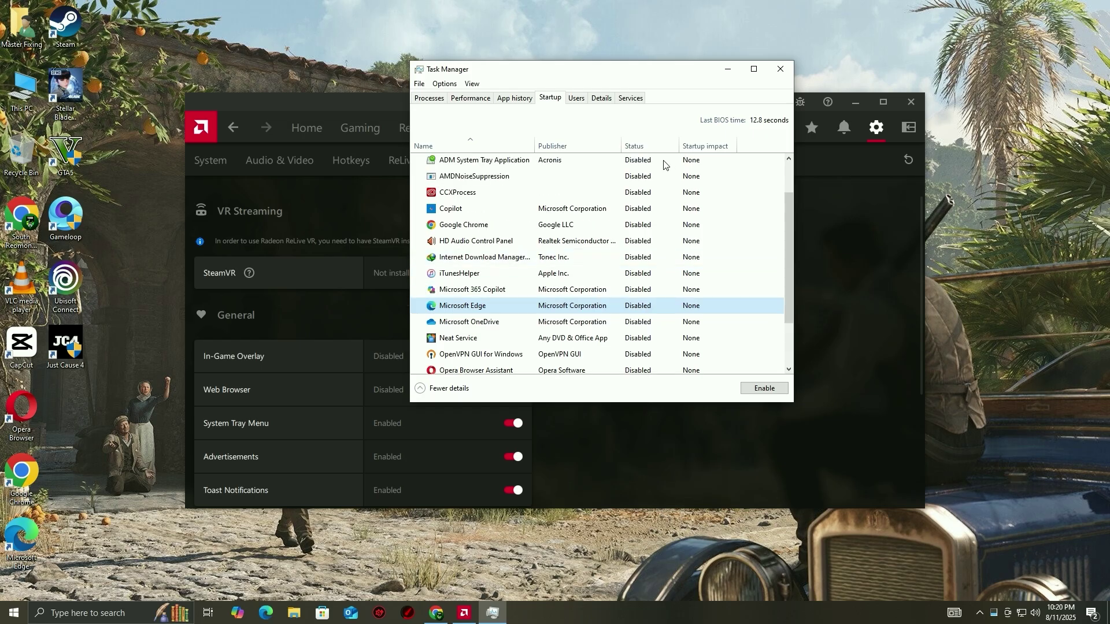
pyautogui.scroll(1, 664, 167)
pyautogui.scroll(-1, 610, 348)
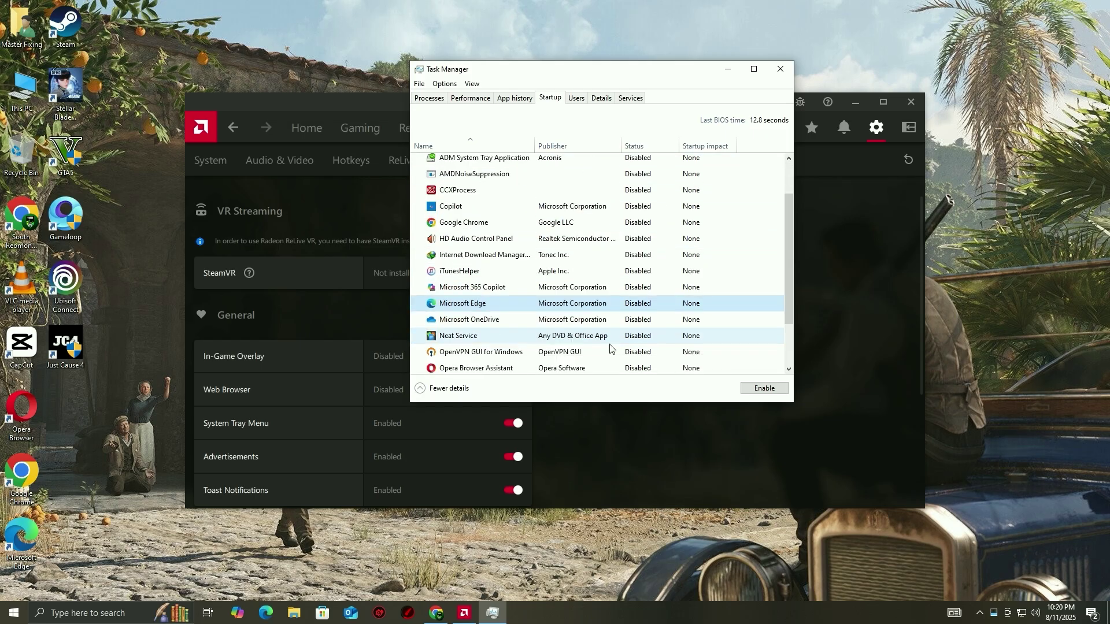
pyautogui.scroll(-2, 609, 348)
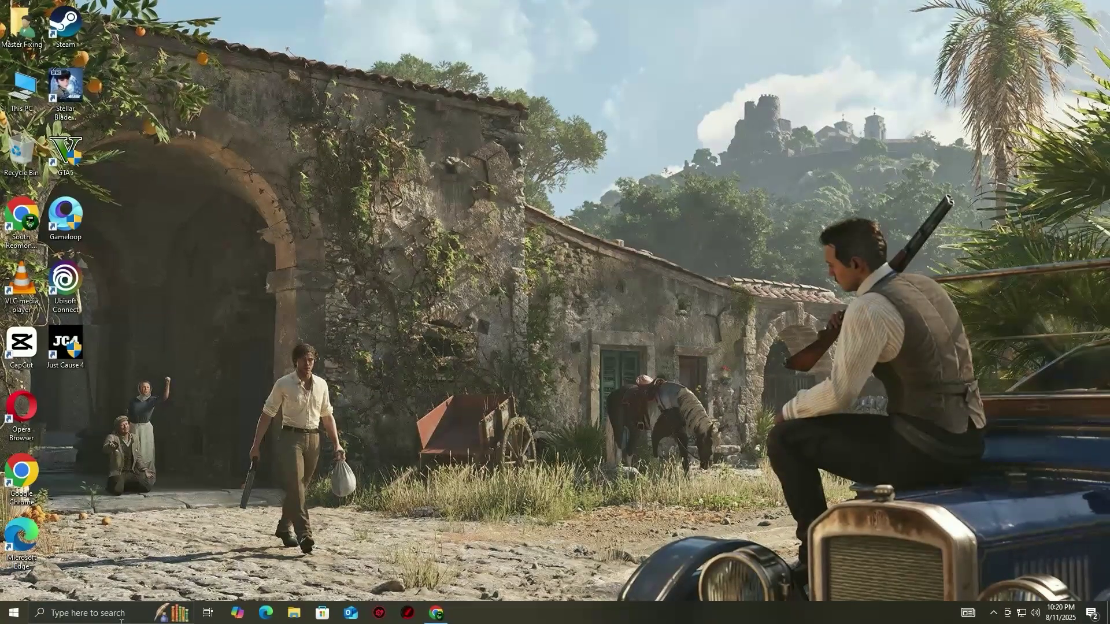
# Open the Windows Update settings, check for updates, and close Settings
pyautogui.click(121, 621)
pyautogui.write('set')
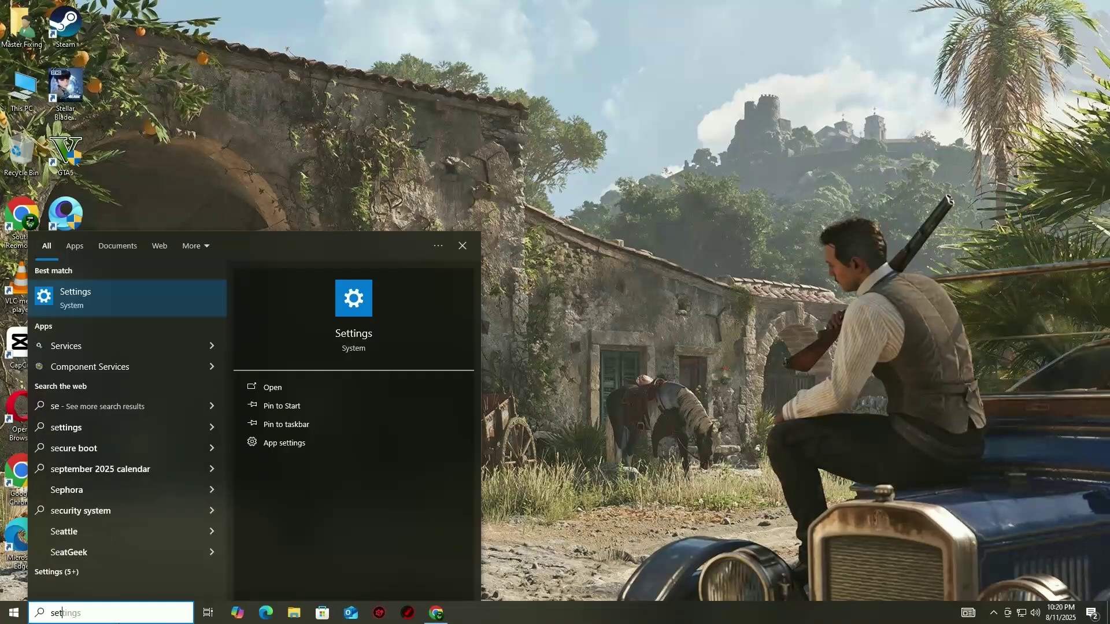
pyautogui.write('ting')
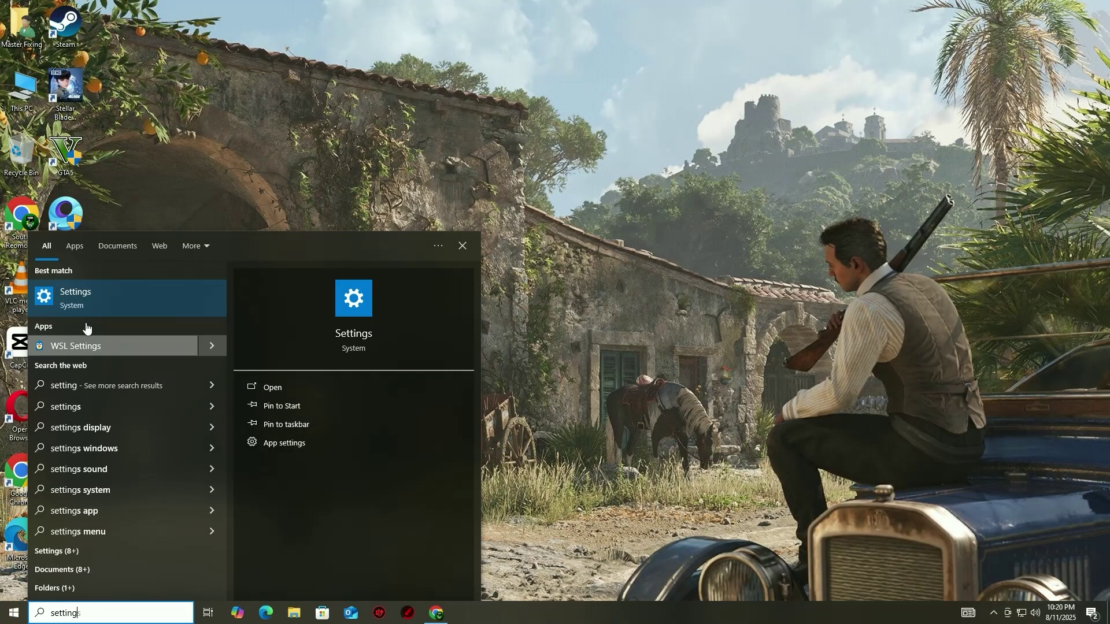
pyautogui.click(86, 300)
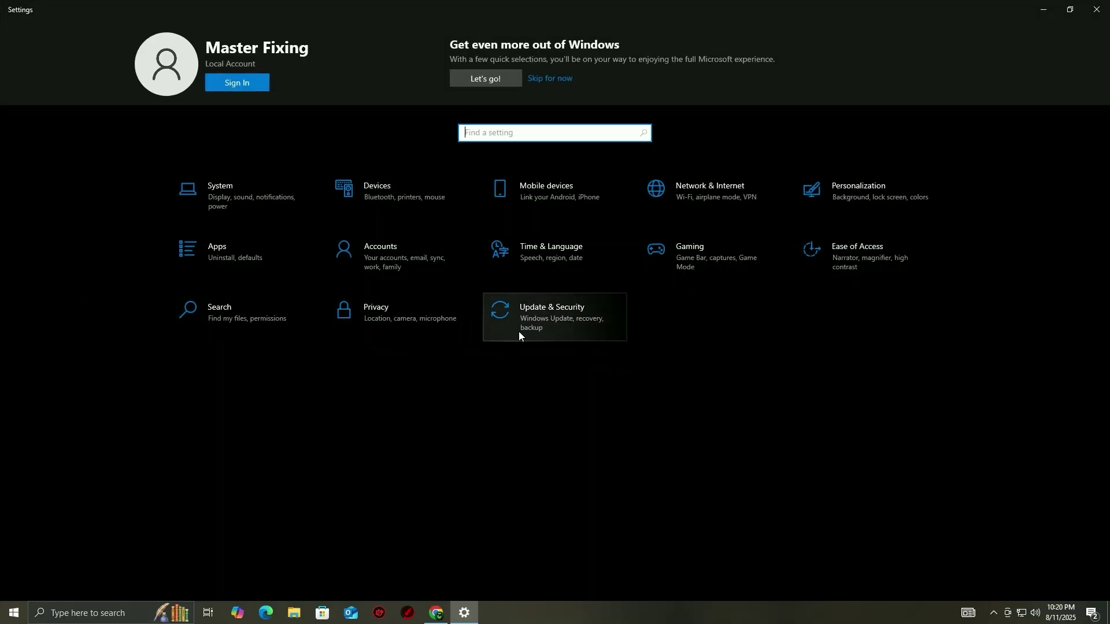
pyautogui.click(535, 324)
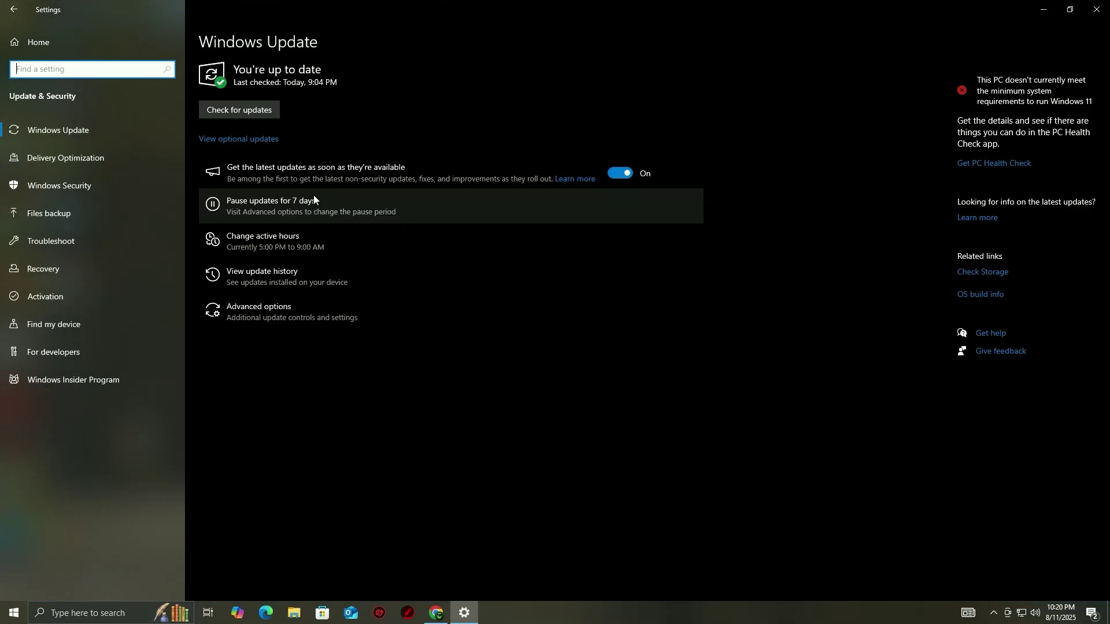
pyautogui.click(248, 114)
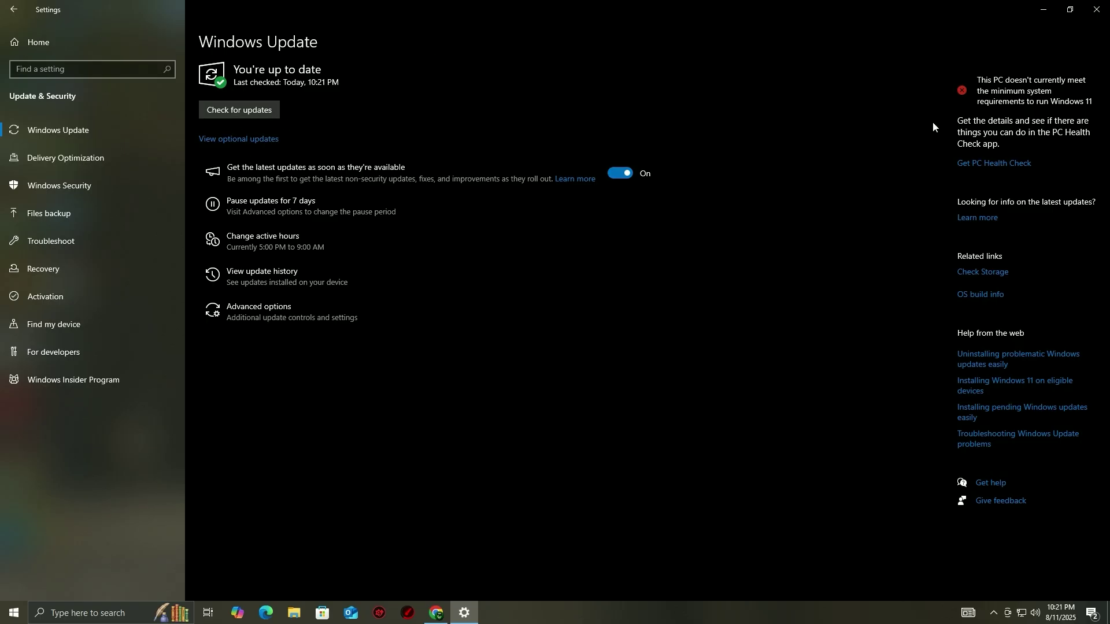
pyautogui.click(1097, 10)
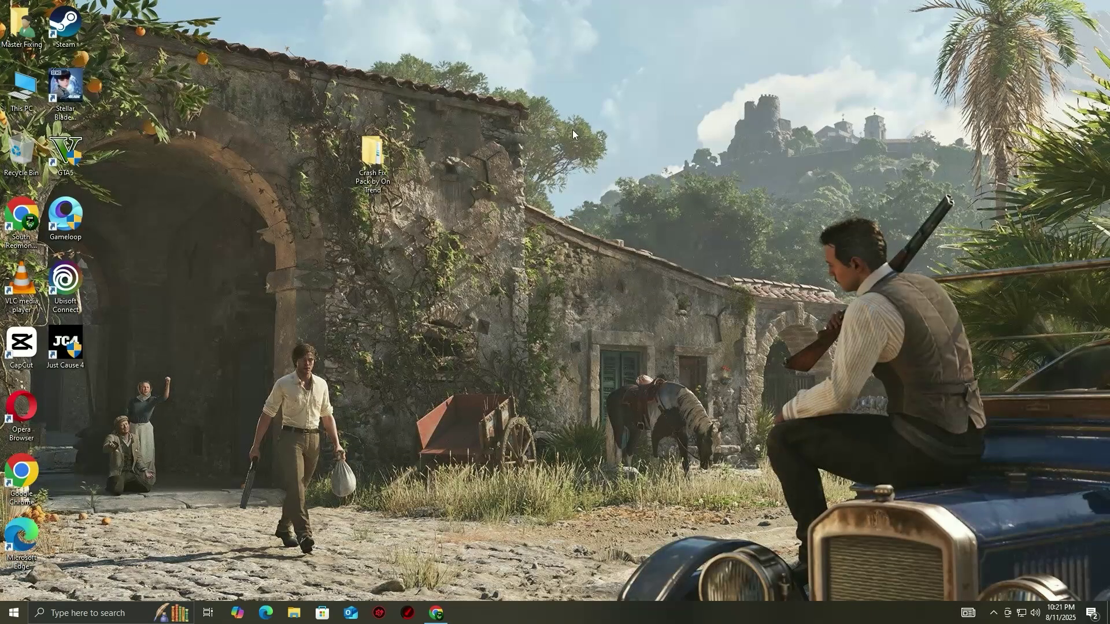
# Launch DXSETUP from the DirectX-Redist-Jun-2010_2 folder inside Crash Fix Pack by On Trend and allow it to make changes
pyautogui.doubleClick(386, 165)
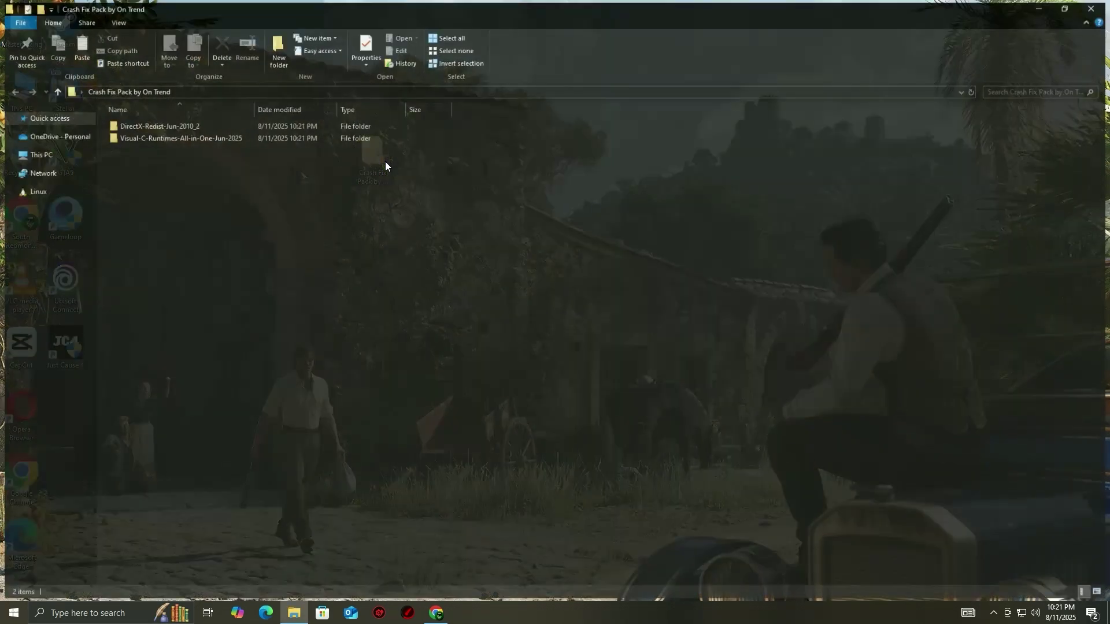
pyautogui.doubleClick(182, 130)
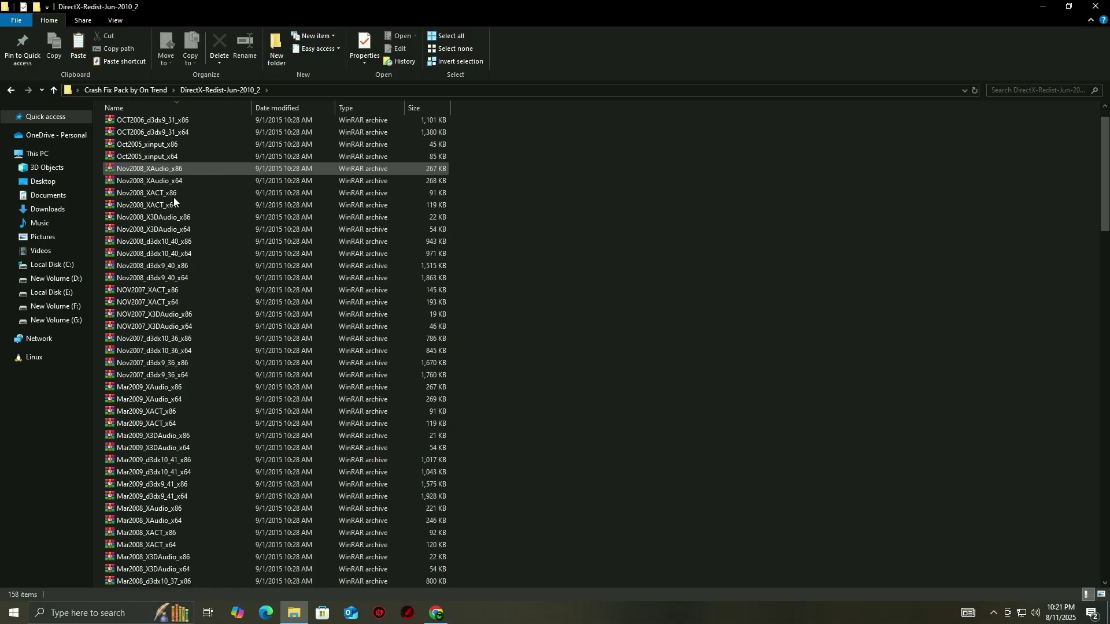
pyautogui.scroll(-20, 171, 330)
pyautogui.scroll(-4, 175, 338)
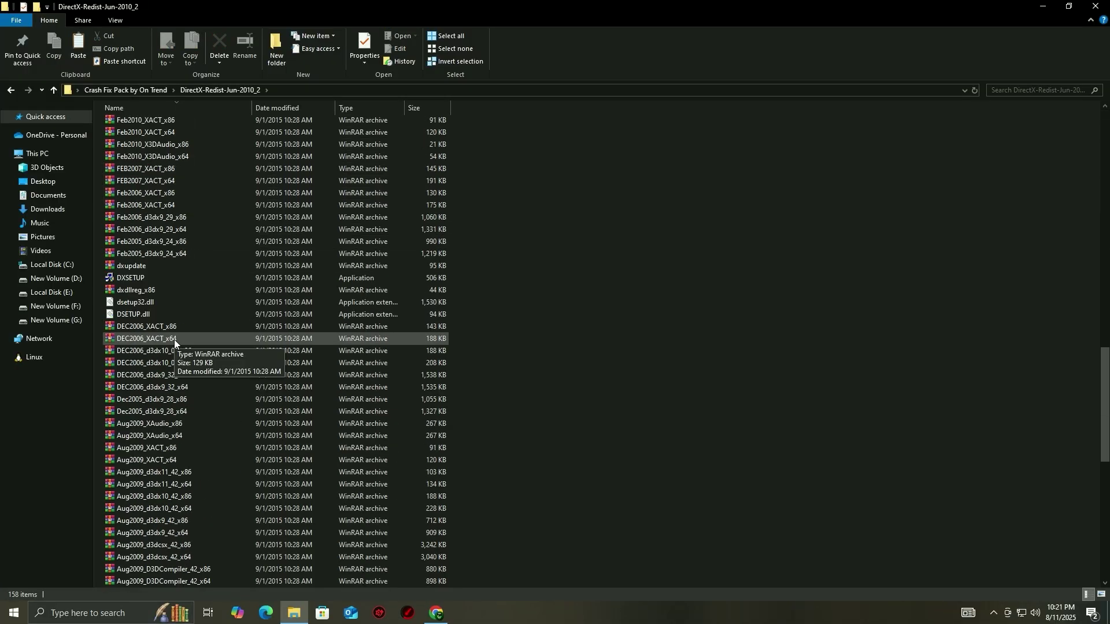
pyautogui.doubleClick(133, 278)
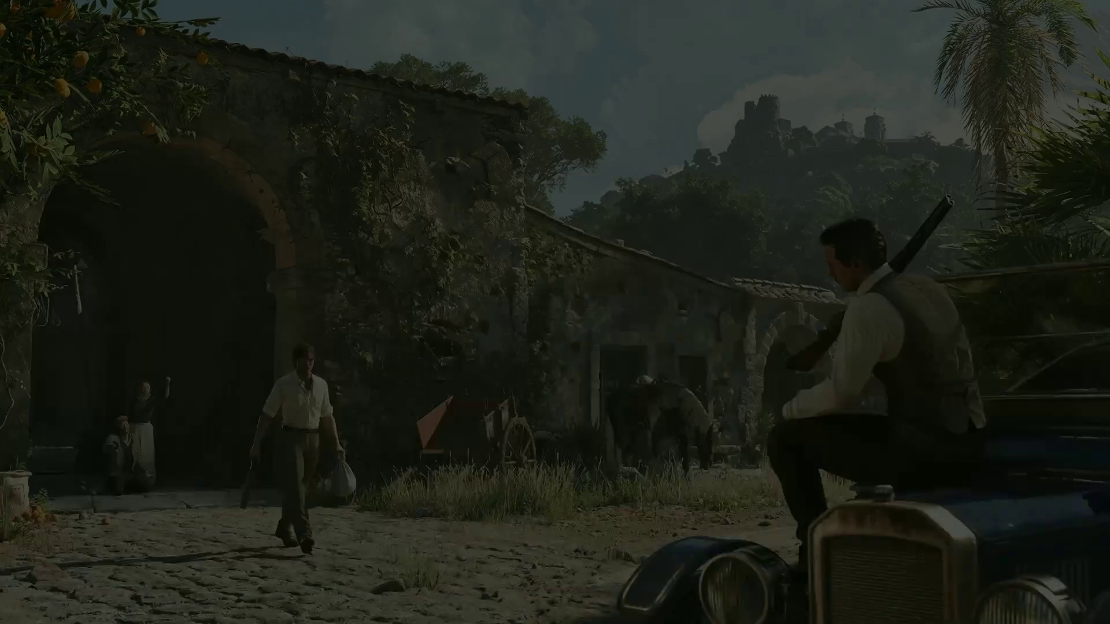
pyautogui.click(490, 379)
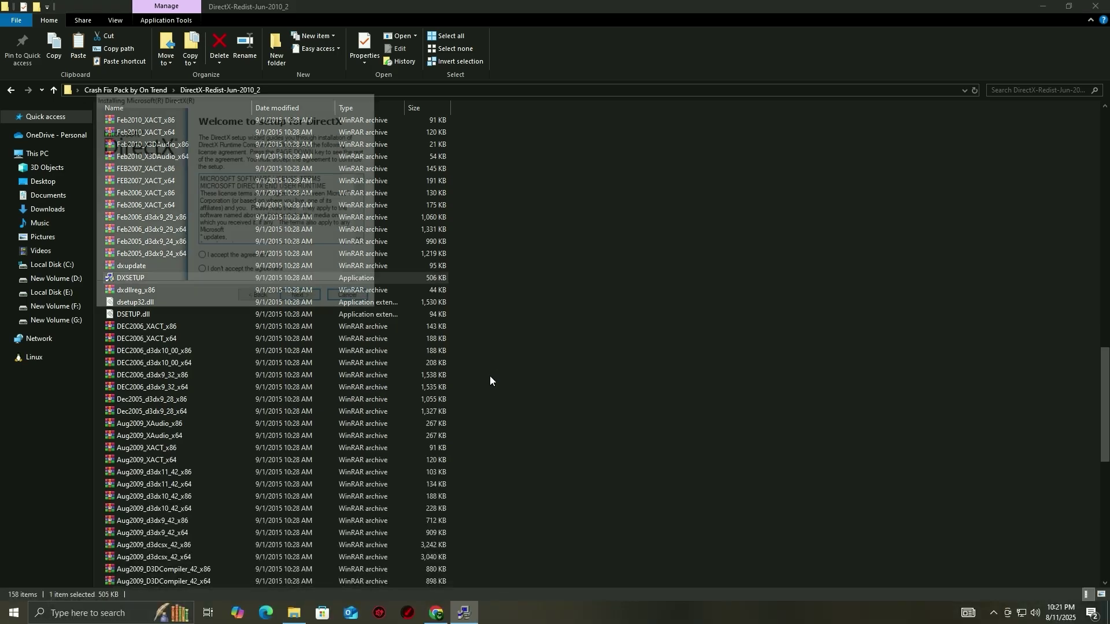
# Accept the DirectX license agreement, install the runtime components, and finish the setup wizard
pyautogui.click(240, 258)
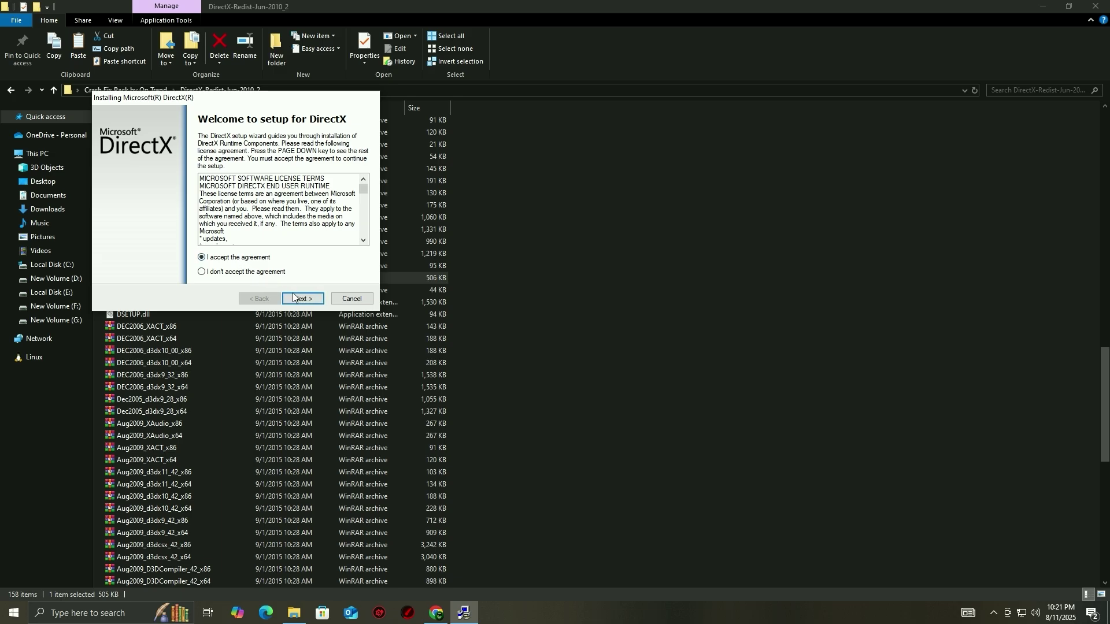
pyautogui.click(294, 297)
pyautogui.click(293, 297)
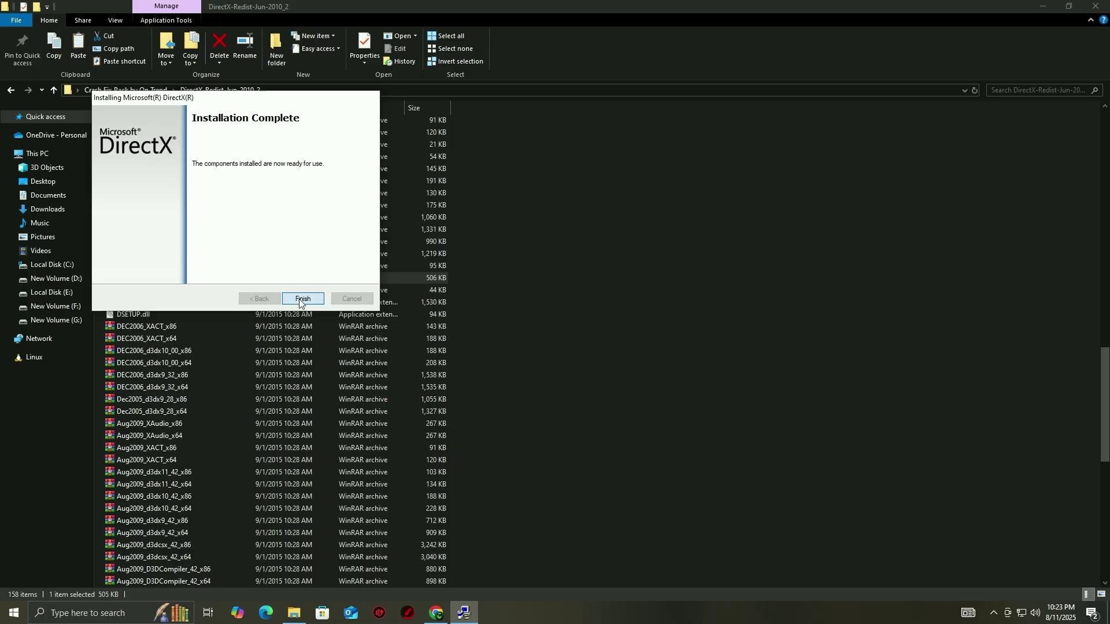
pyautogui.click(300, 299)
# Run the installer in the Visual-C-Runtimes-All-in-One-Jun-2025 folder, allowing vcredist_x86.exe and the Visual C++ 2013 Redistributable to make changes
pyautogui.click(11, 90)
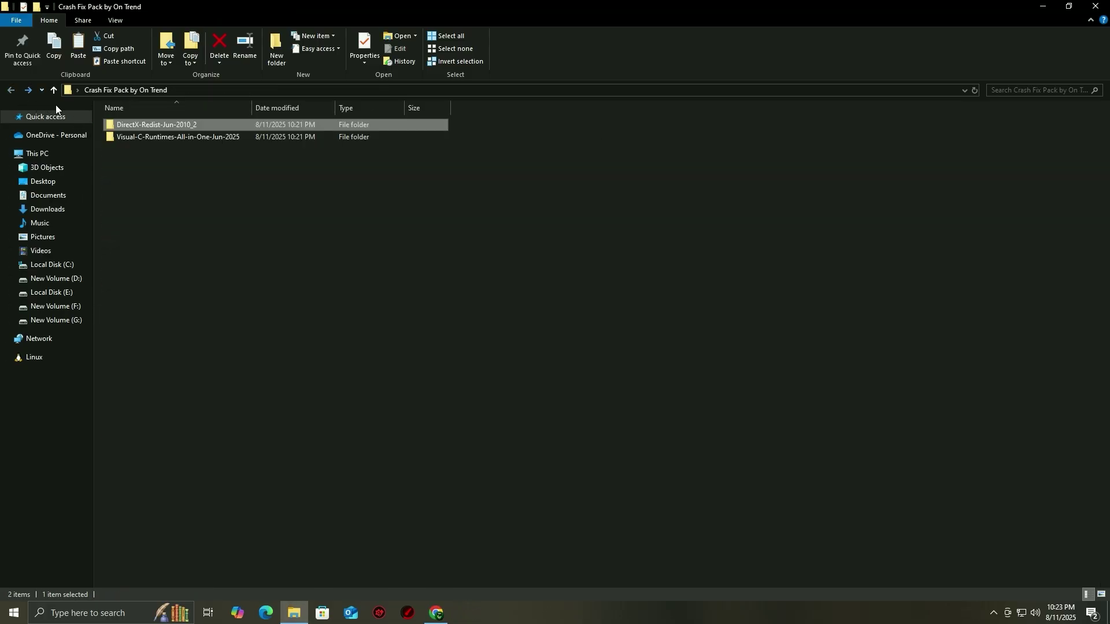
pyautogui.doubleClick(116, 136)
pyautogui.doubleClick(121, 125)
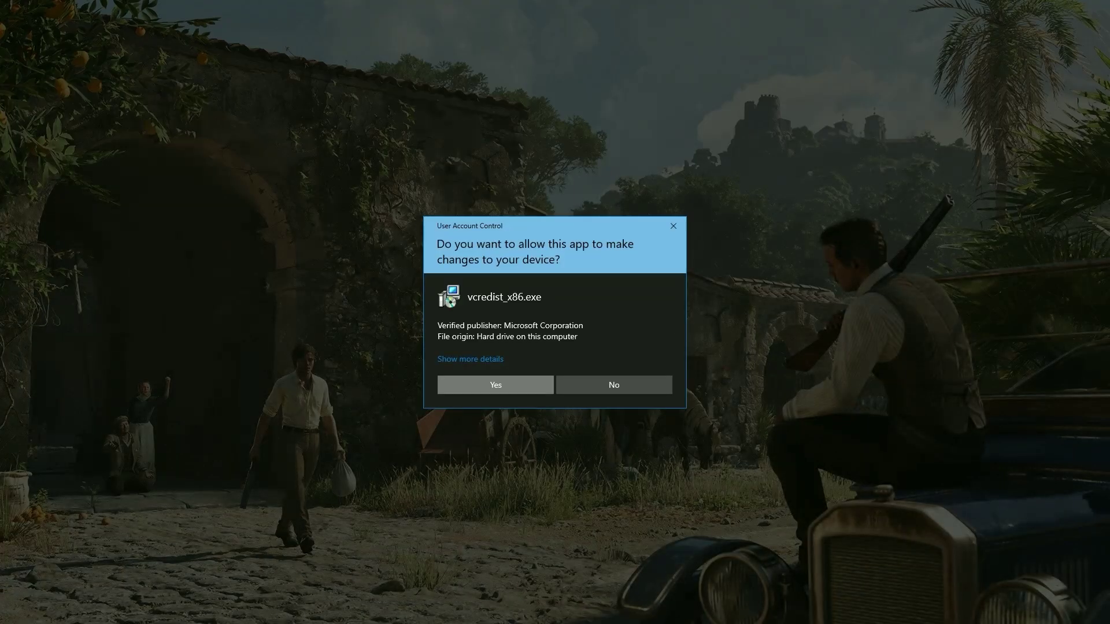
pyautogui.click(497, 385)
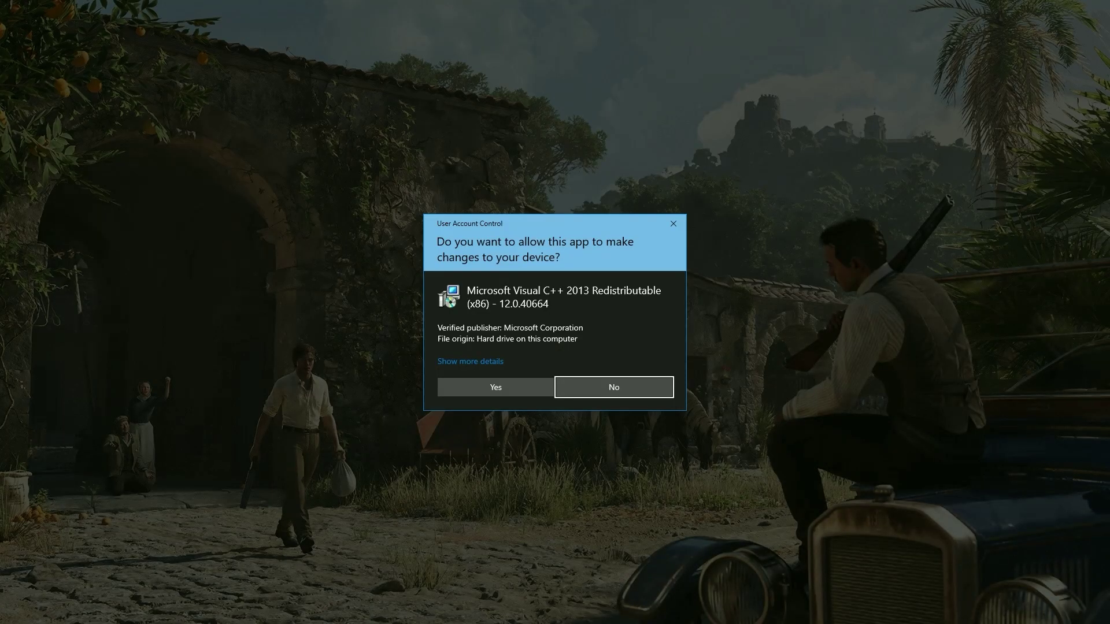
pyautogui.click(497, 385)
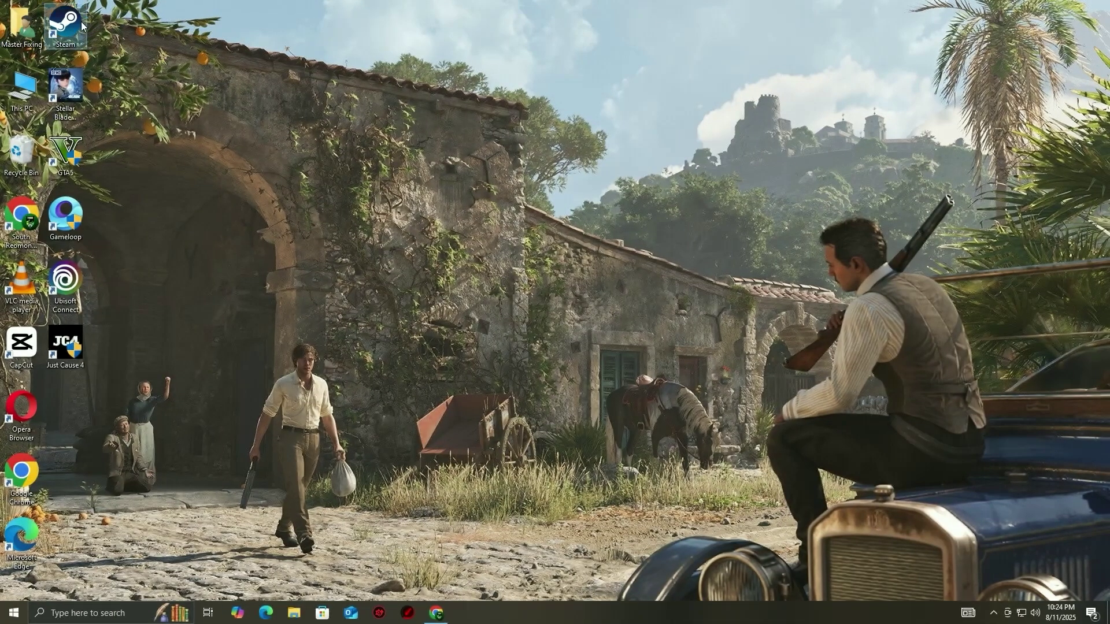
# Switch to Steam and open the local installation folder of Stellar Blade Demo from its installed files properties
pyautogui.doubleClick(81, 26)
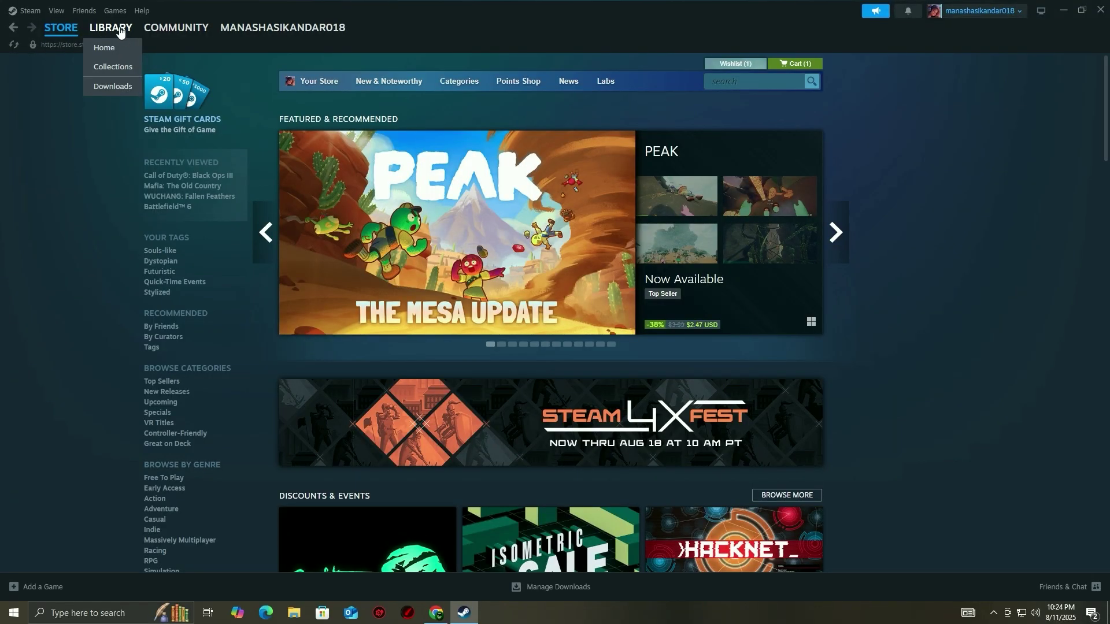
pyautogui.click(120, 32)
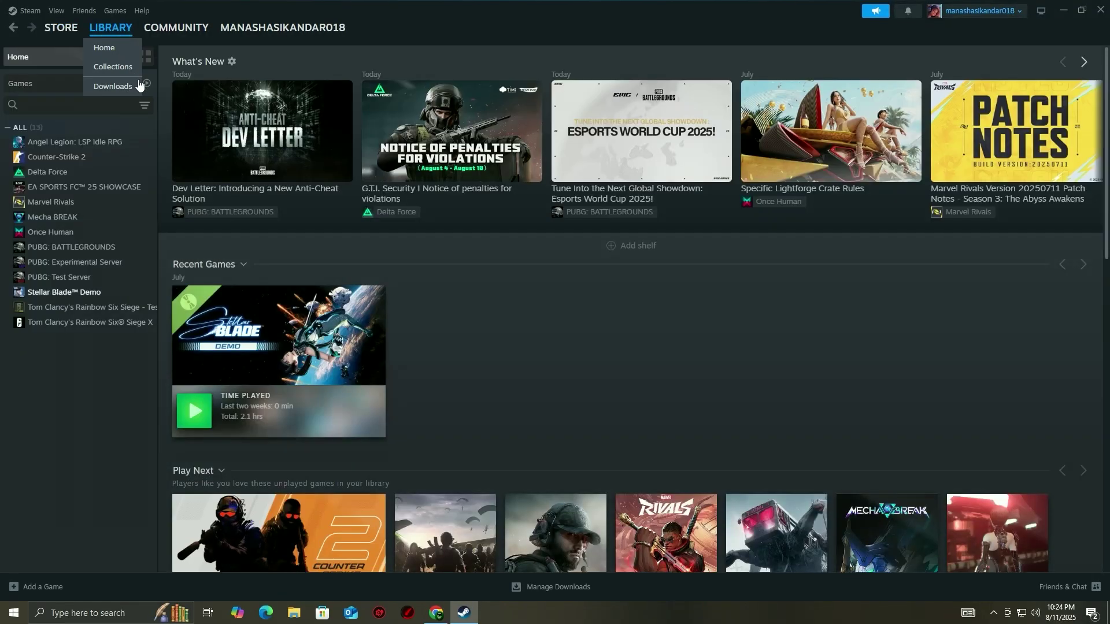
pyautogui.rightClick(68, 296)
pyautogui.click(91, 386)
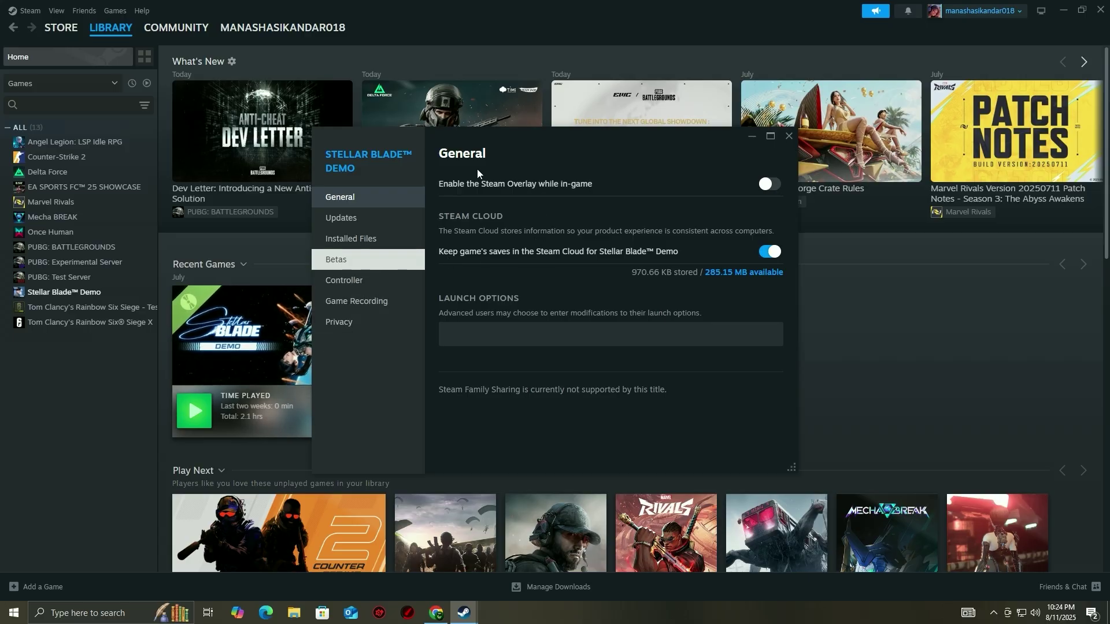
pyautogui.click(337, 245)
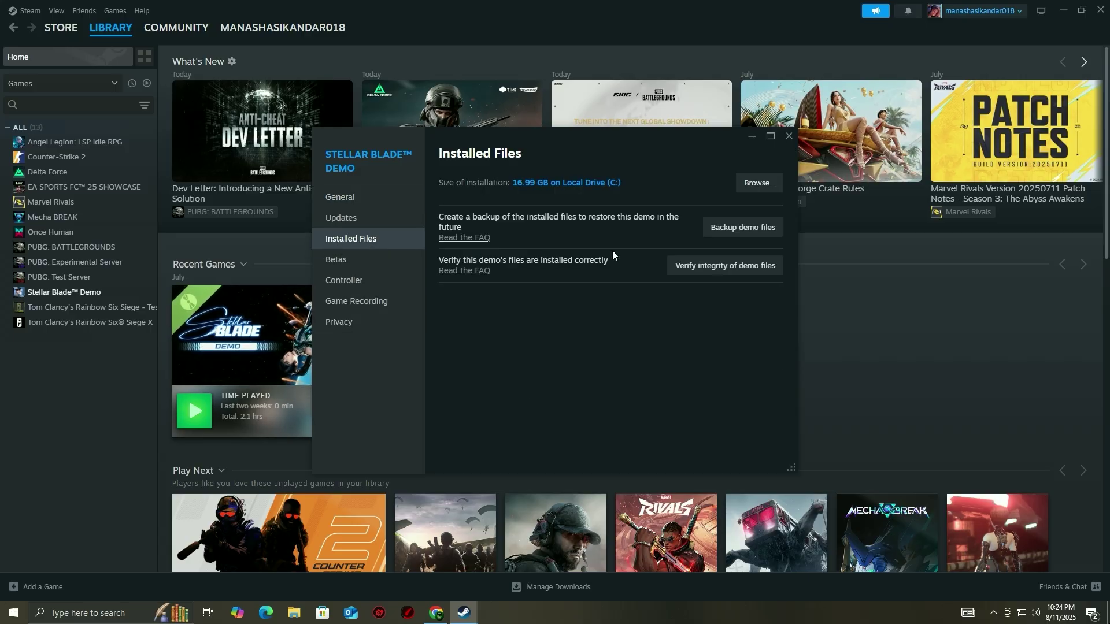
pyautogui.click(761, 182)
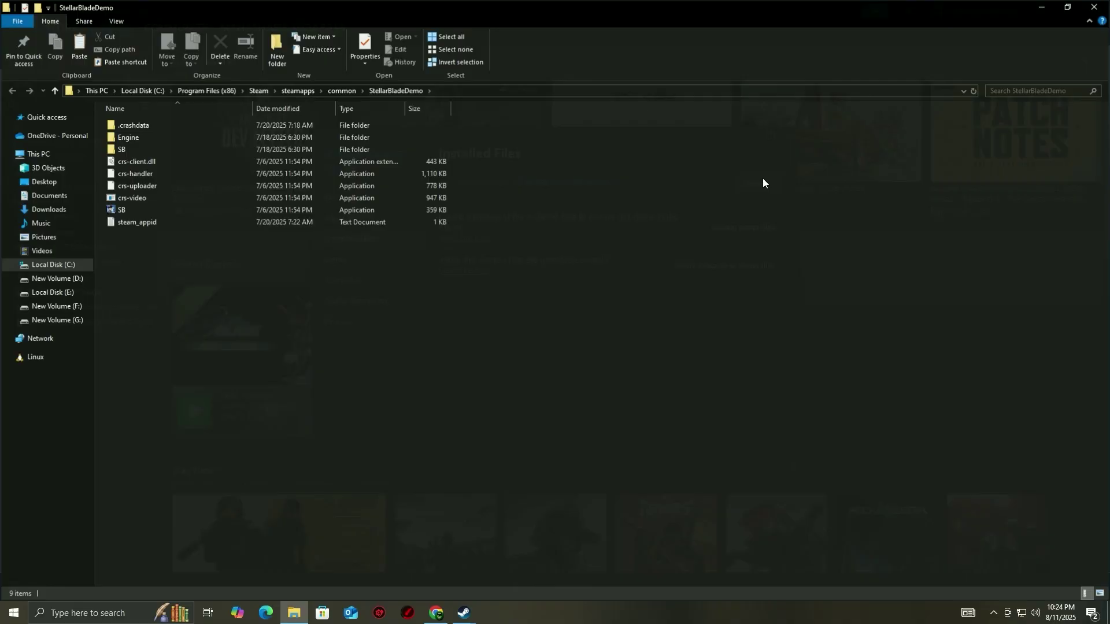
# Set the SB application to run in compatibility mode for Windows 8 and apply the change
pyautogui.rightClick(117, 210)
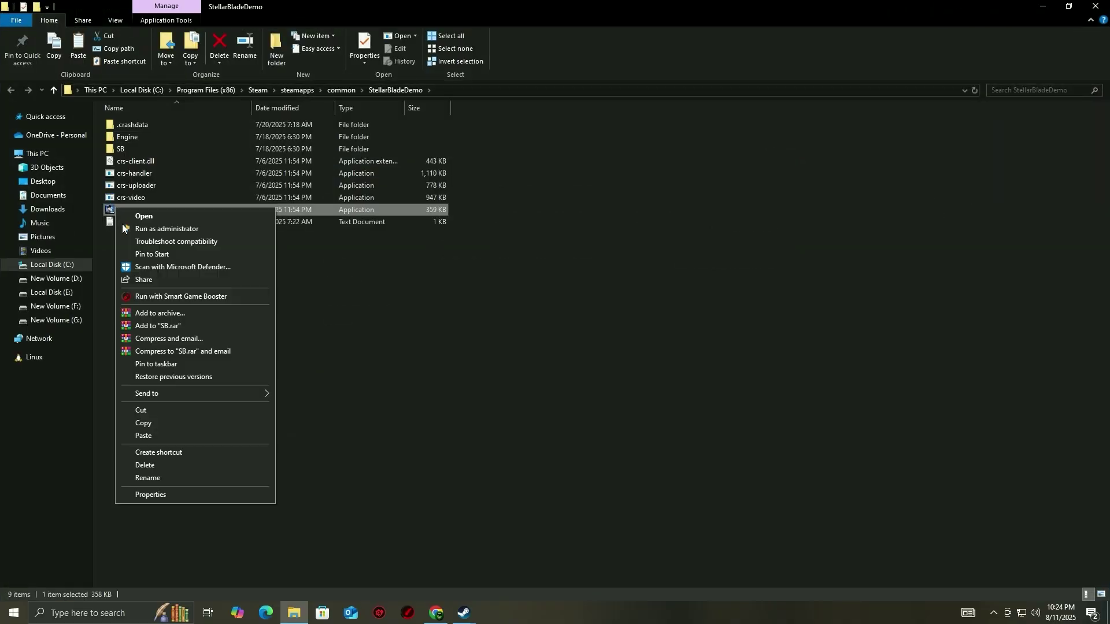
pyautogui.click(163, 495)
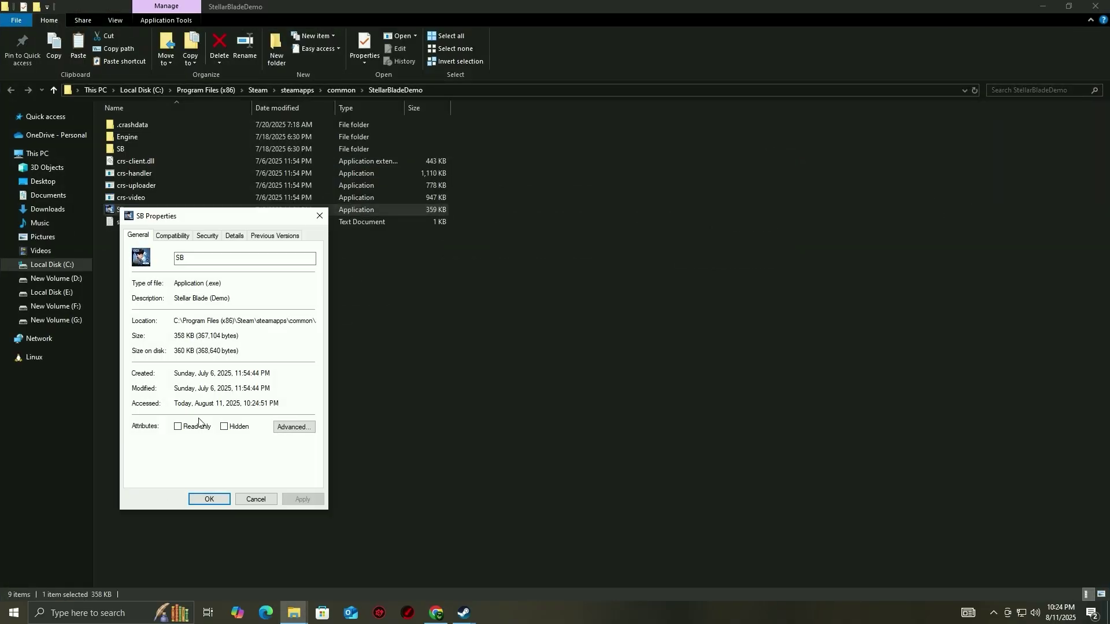
pyautogui.click(173, 236)
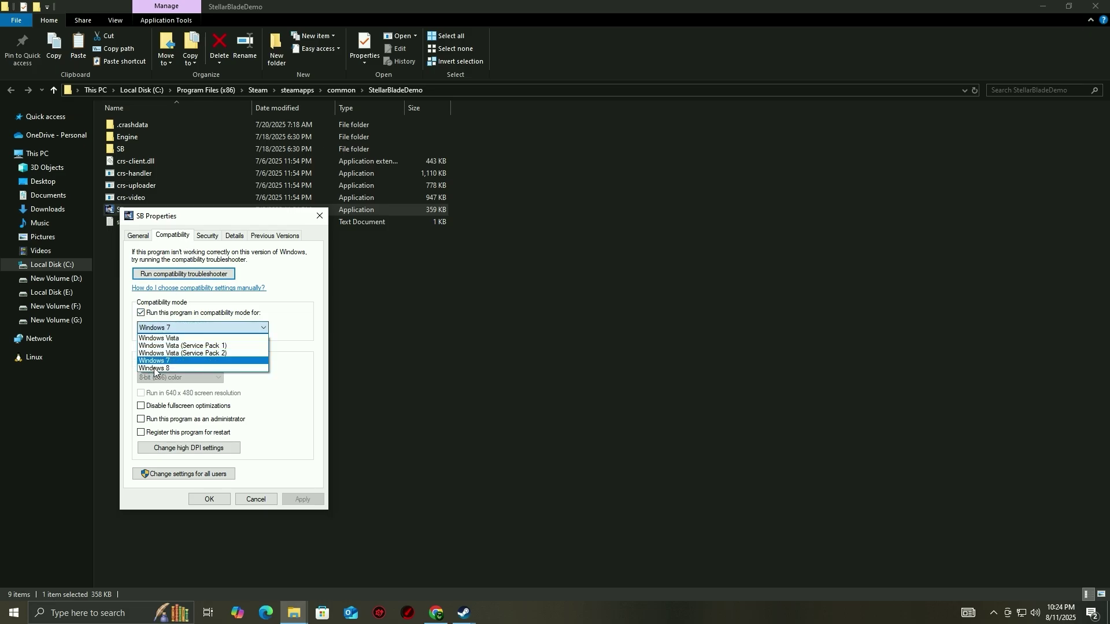
pyautogui.click(161, 369)
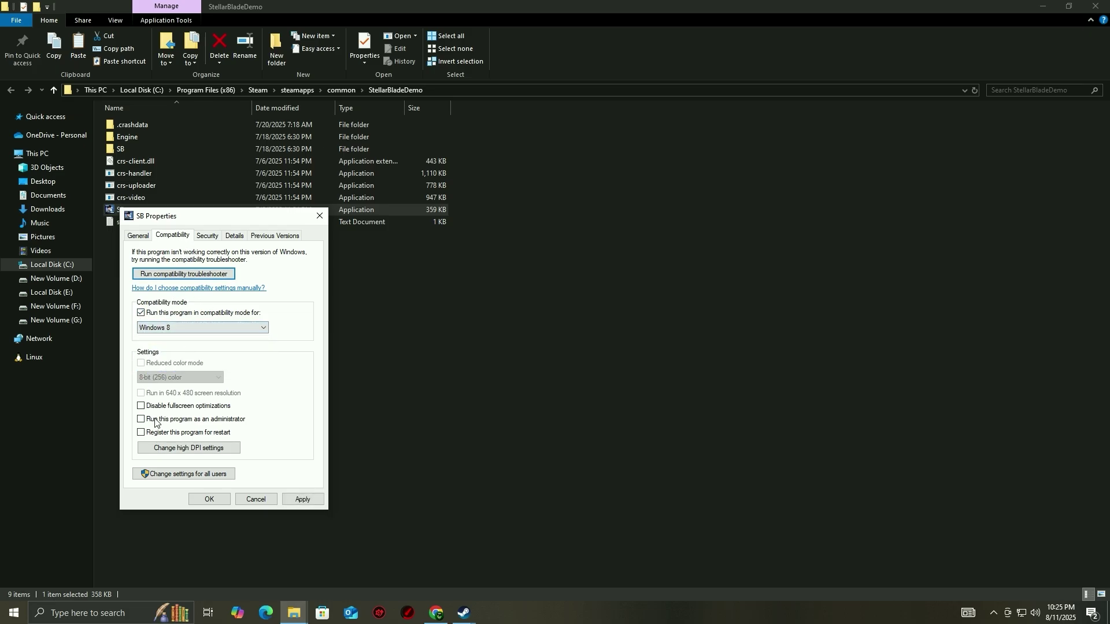
pyautogui.click(302, 500)
pyautogui.click(209, 501)
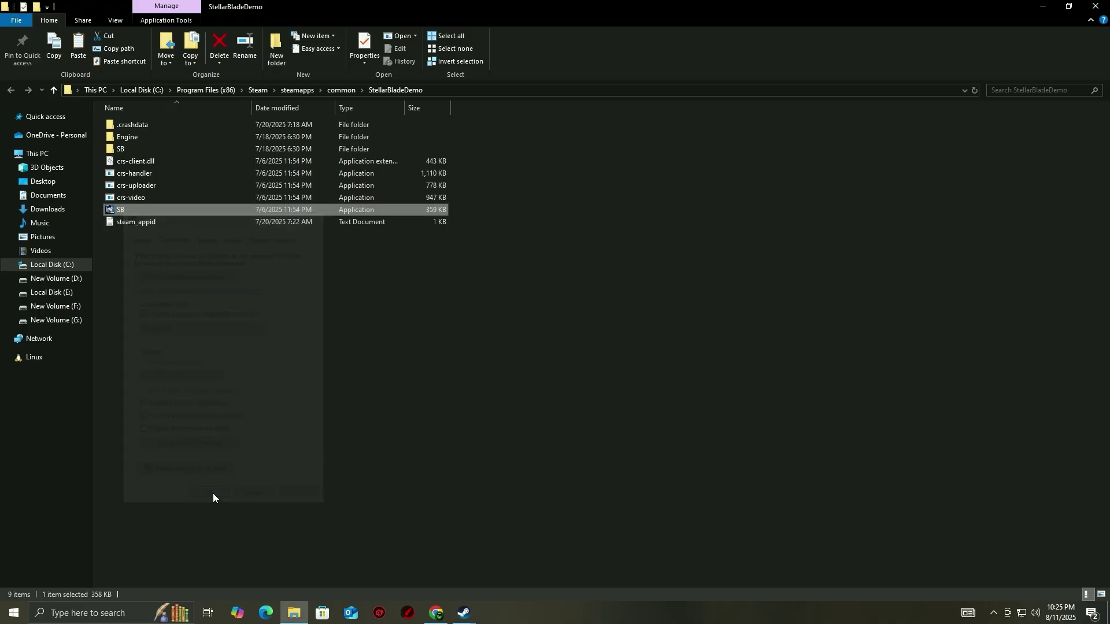
# Open Windows Security and go to the Microsoft Defender Antivirus exclusions in the virus and threat protection settings
pyautogui.click(1007, 618)
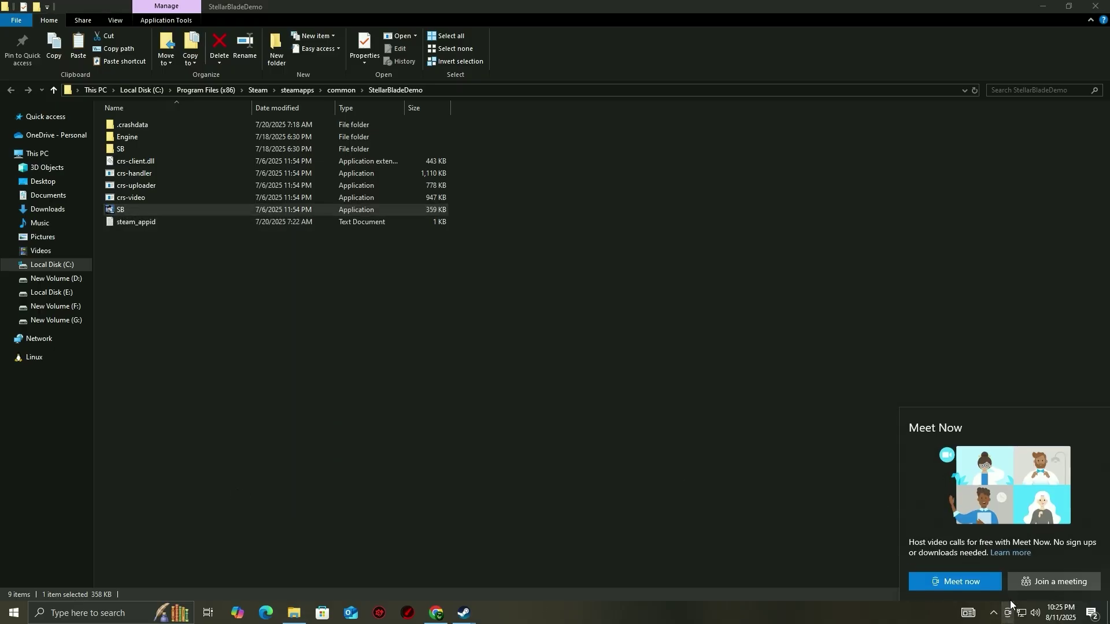
pyautogui.click(989, 615)
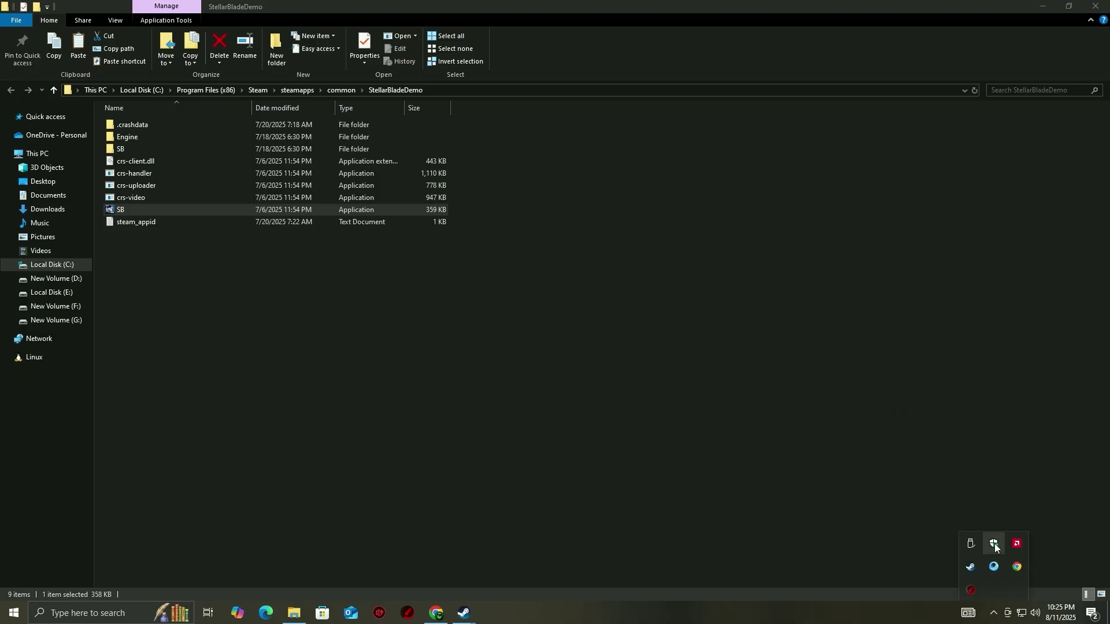
pyautogui.click(994, 543)
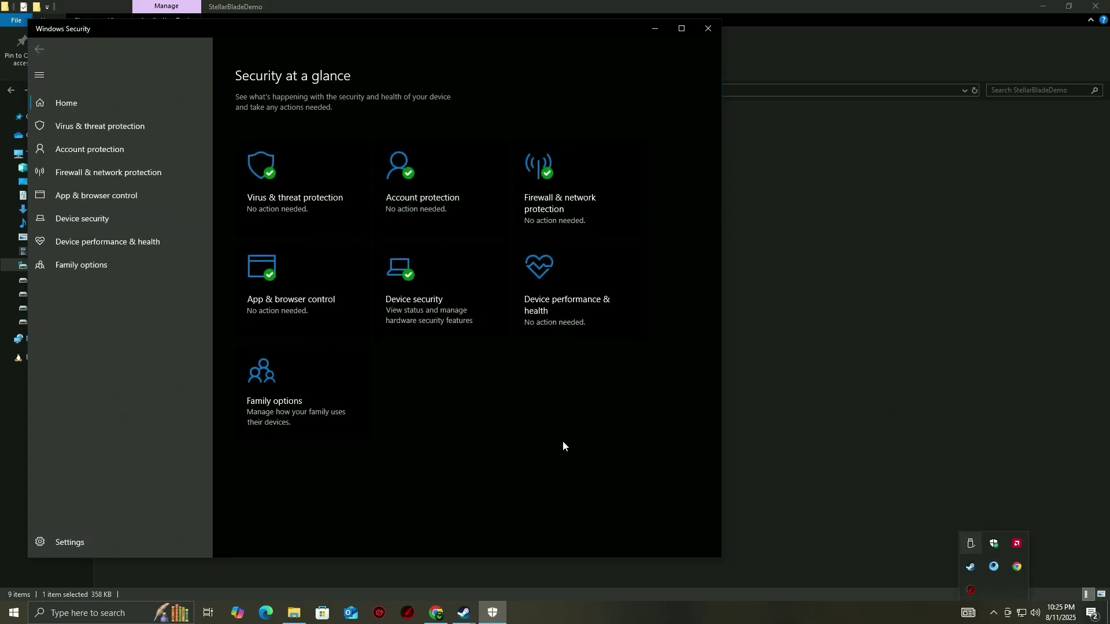
pyautogui.click(297, 193)
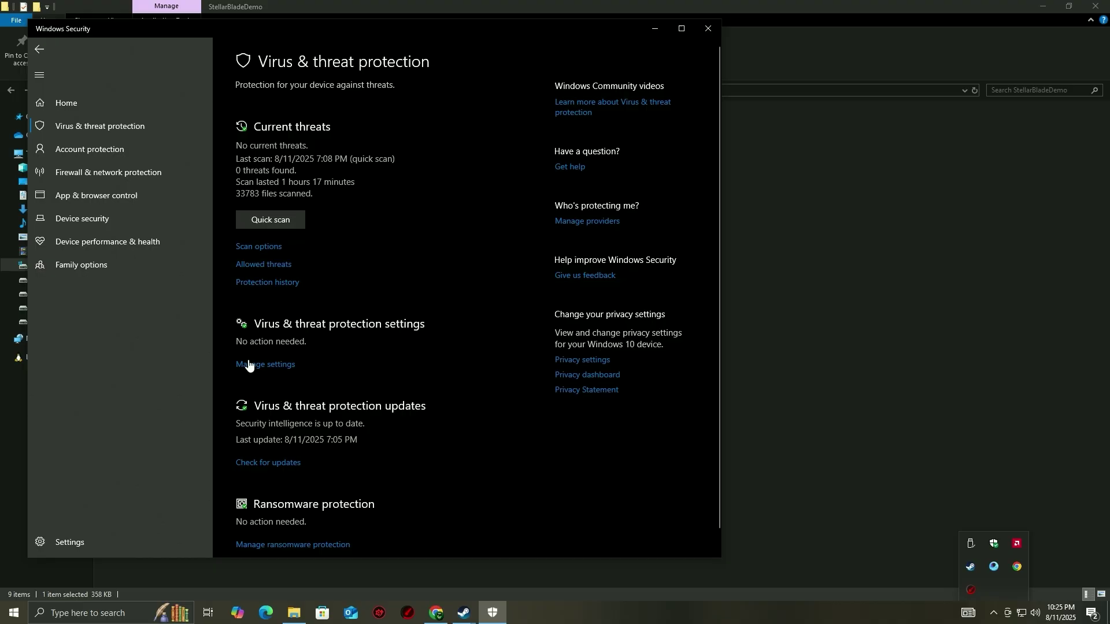
pyautogui.click(250, 370)
pyautogui.scroll(-5, 254, 404)
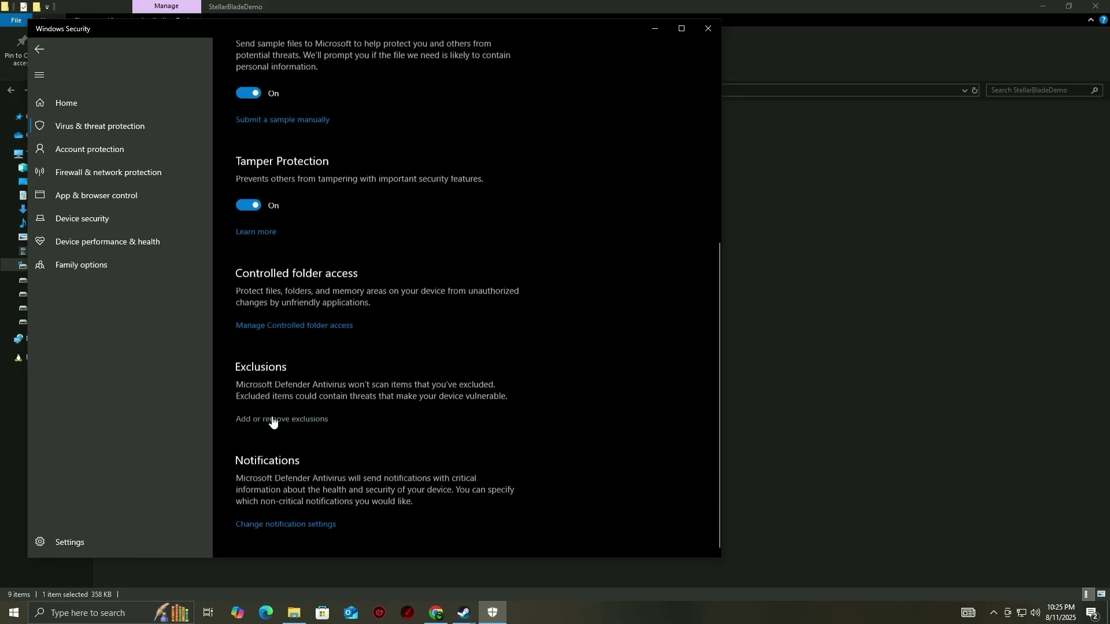
pyautogui.click(272, 421)
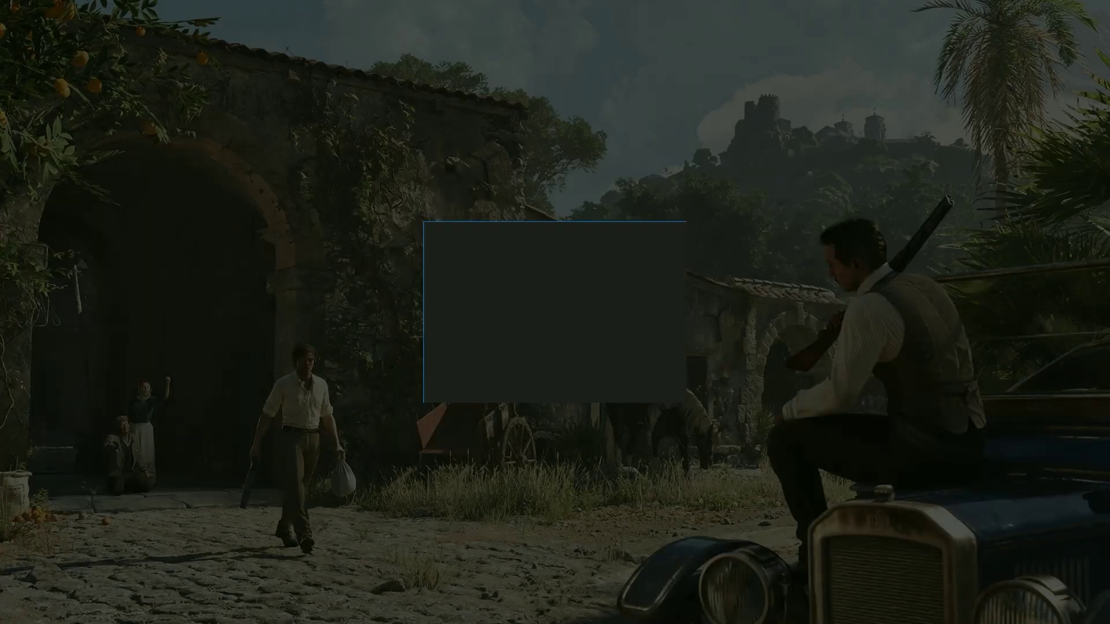
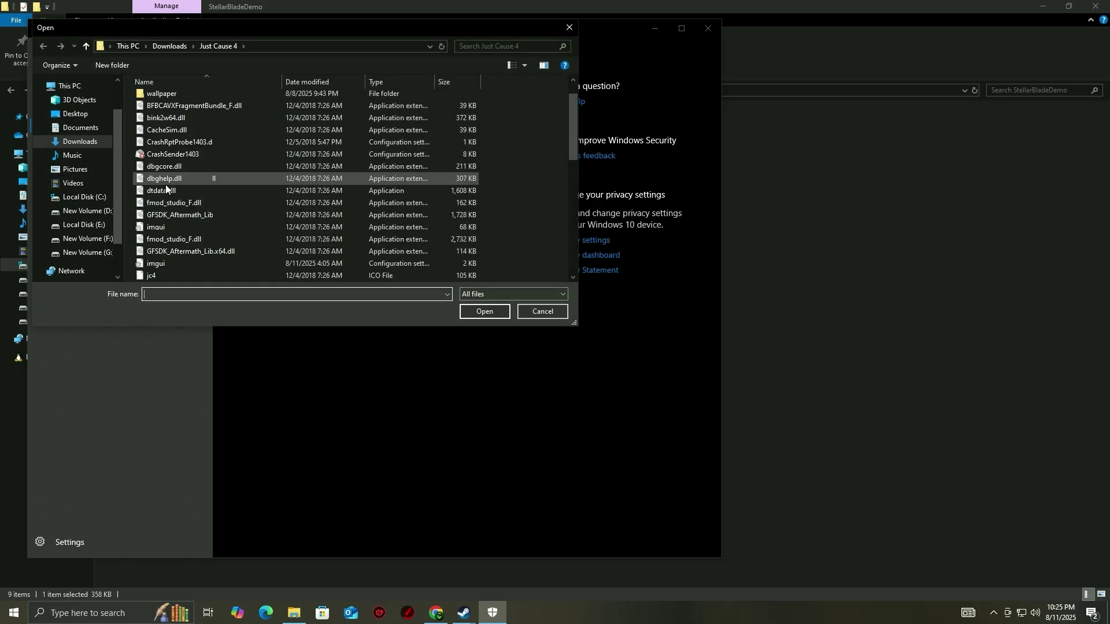
# Browse to C:\Program Files (x86)\Steam\steamapps\common to find the file for the new exclusion
pyautogui.scroll(-3, 181, 250)
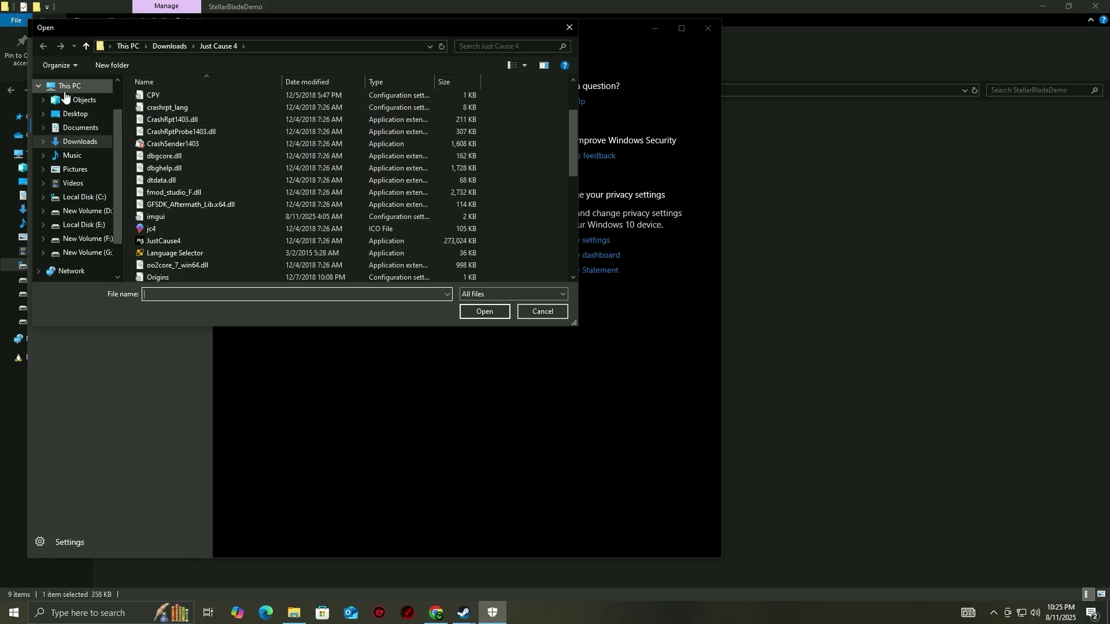
pyautogui.click(64, 91)
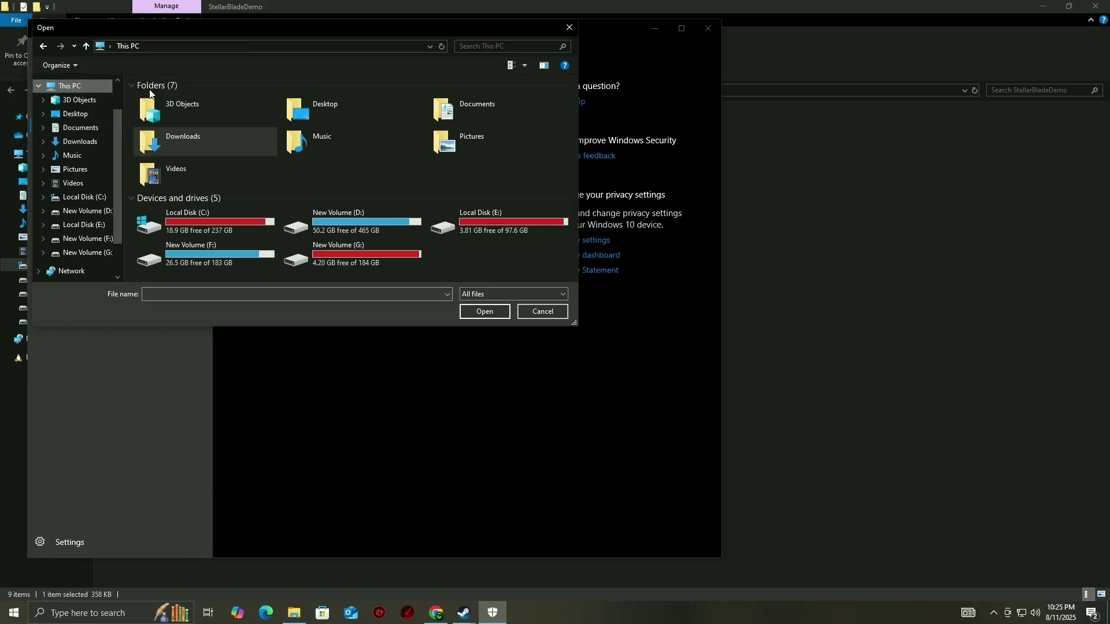
pyautogui.doubleClick(177, 225)
pyautogui.doubleClick(169, 161)
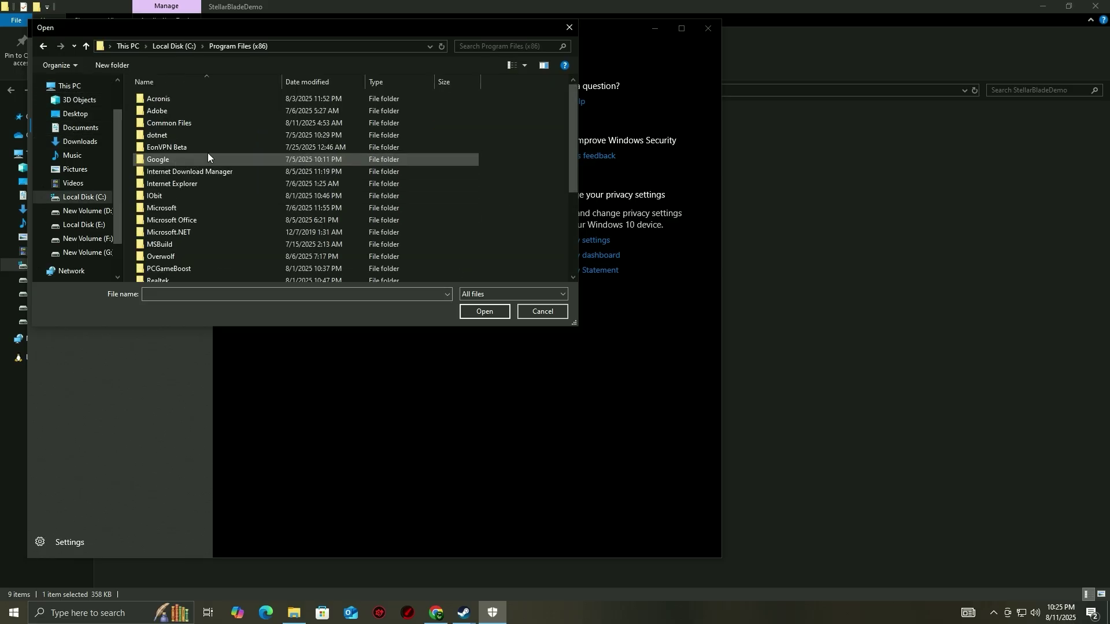
pyautogui.scroll(-2, 190, 226)
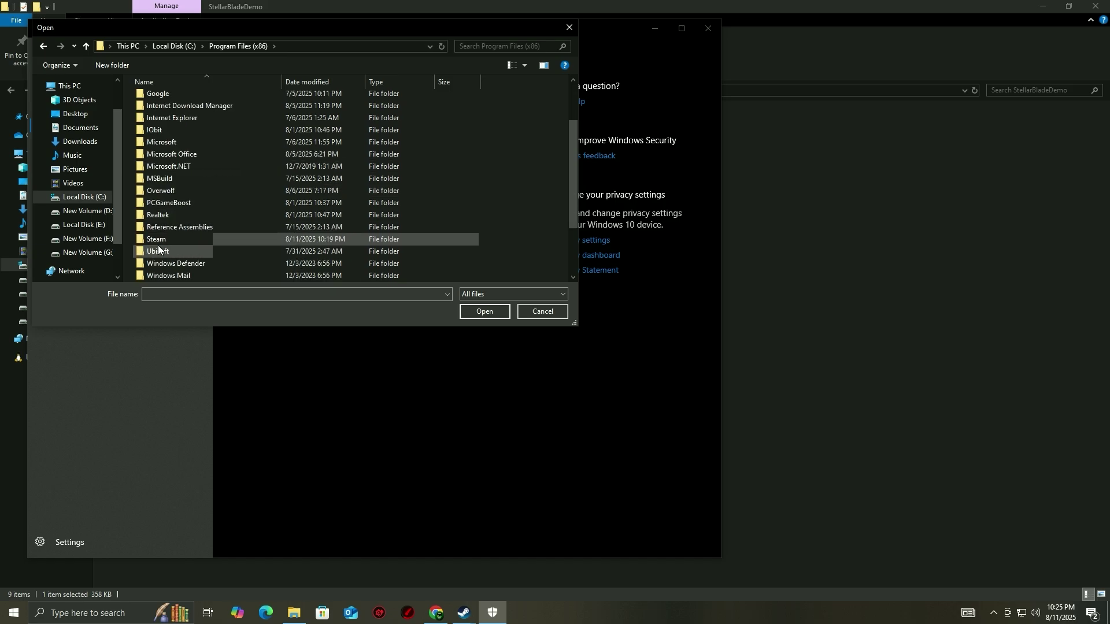
pyautogui.doubleClick(223, 240)
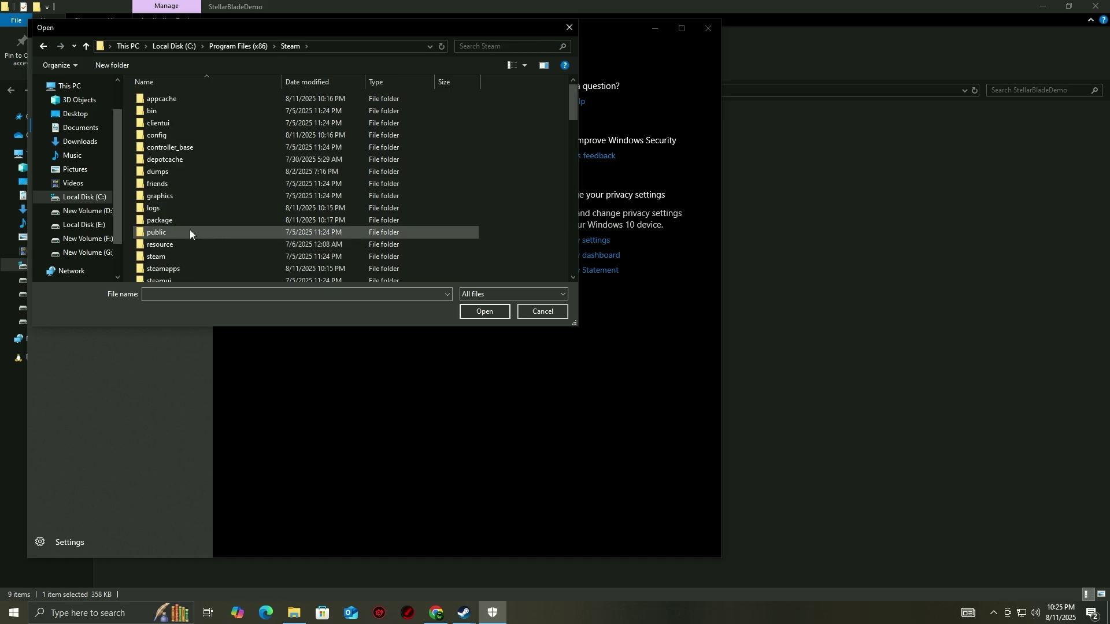
pyautogui.scroll(-3, 191, 221)
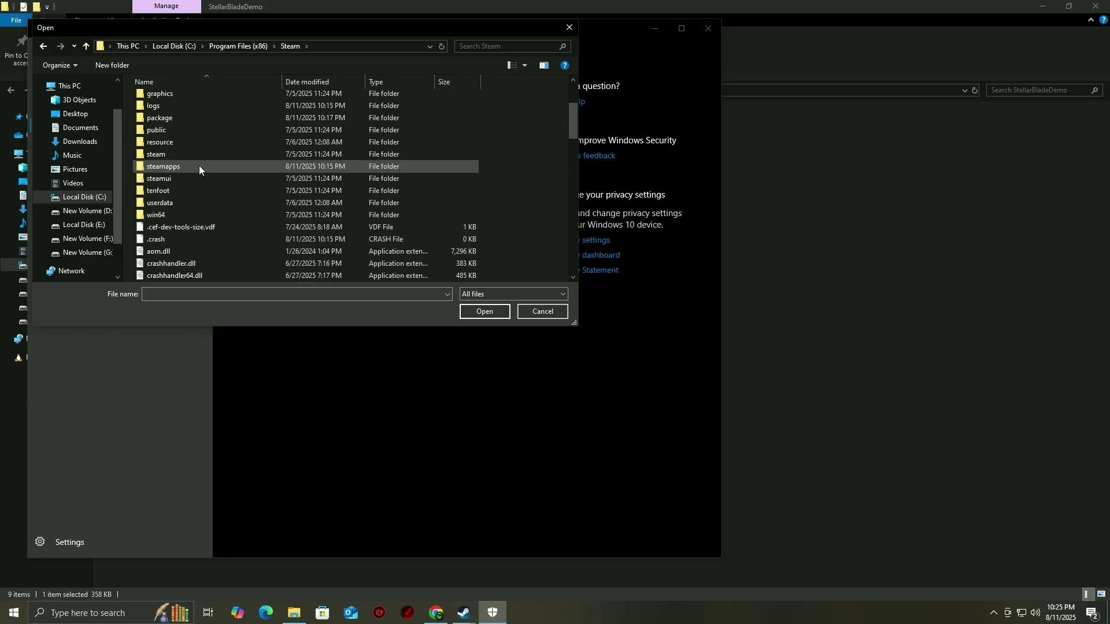
pyautogui.doubleClick(199, 166)
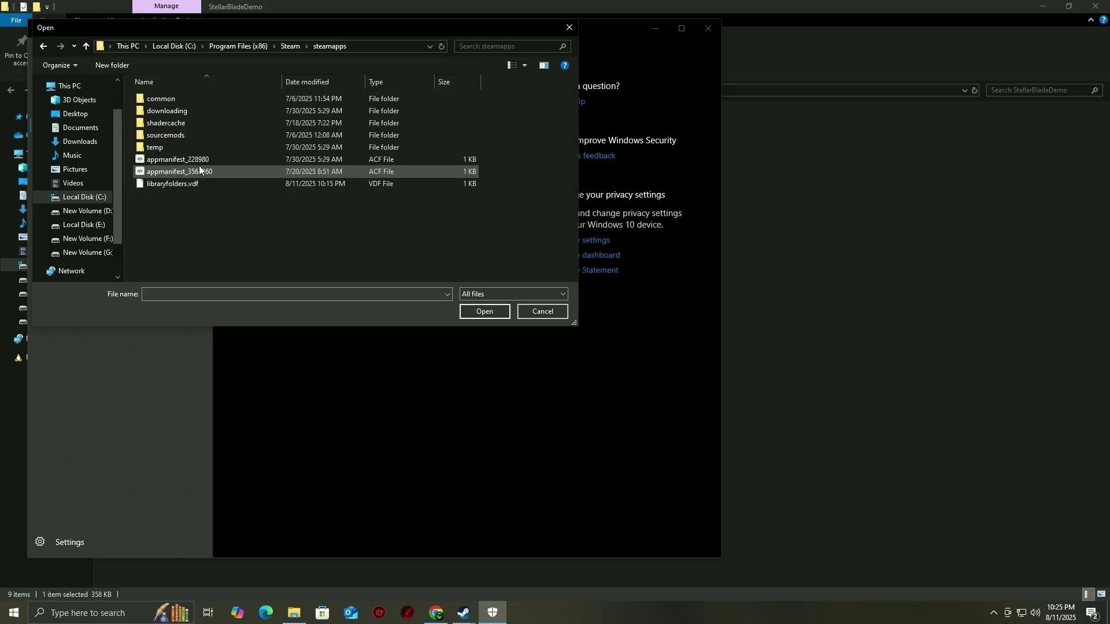
pyautogui.doubleClick(197, 100)
# Add the SB application in the StellarBladeDemo folder as an antivirus file exclusion
pyautogui.click(207, 114)
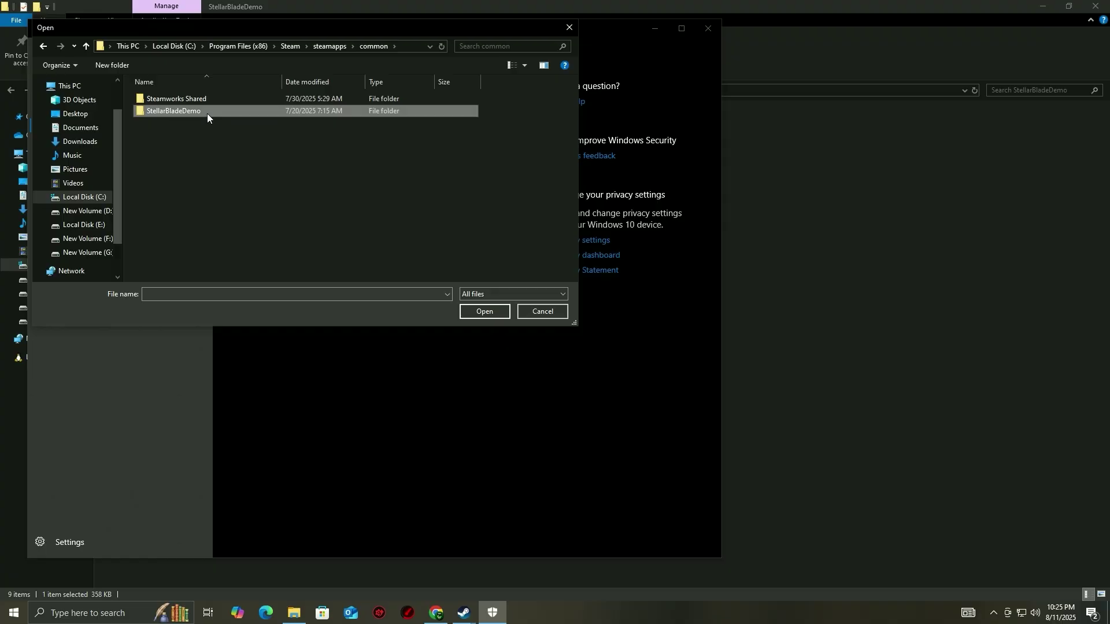
pyautogui.doubleClick(208, 113)
pyautogui.click(156, 186)
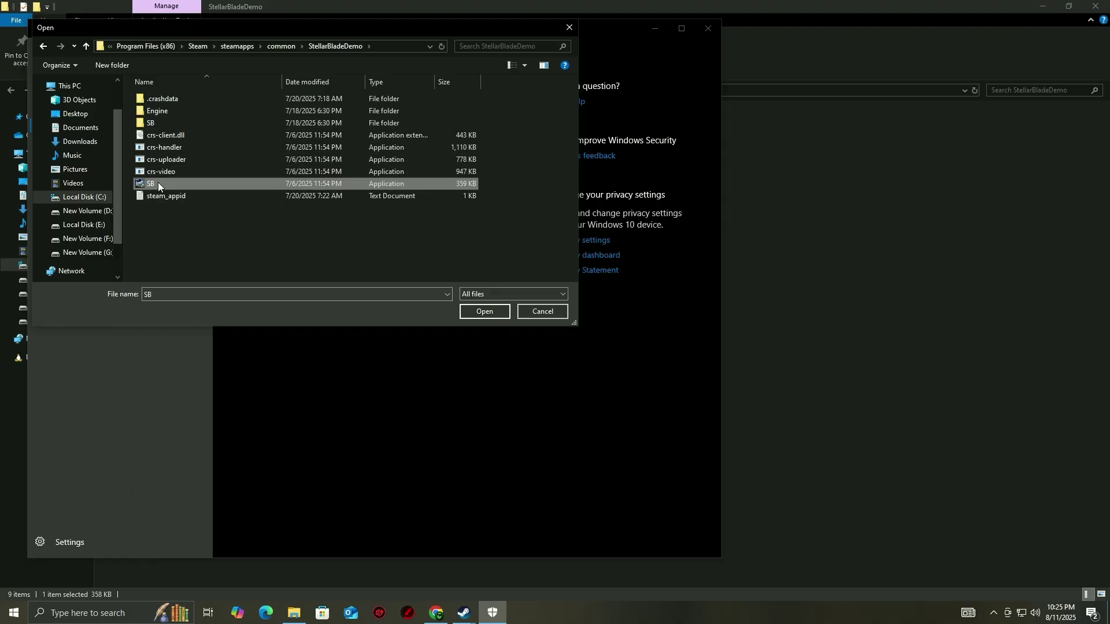
pyautogui.click(468, 311)
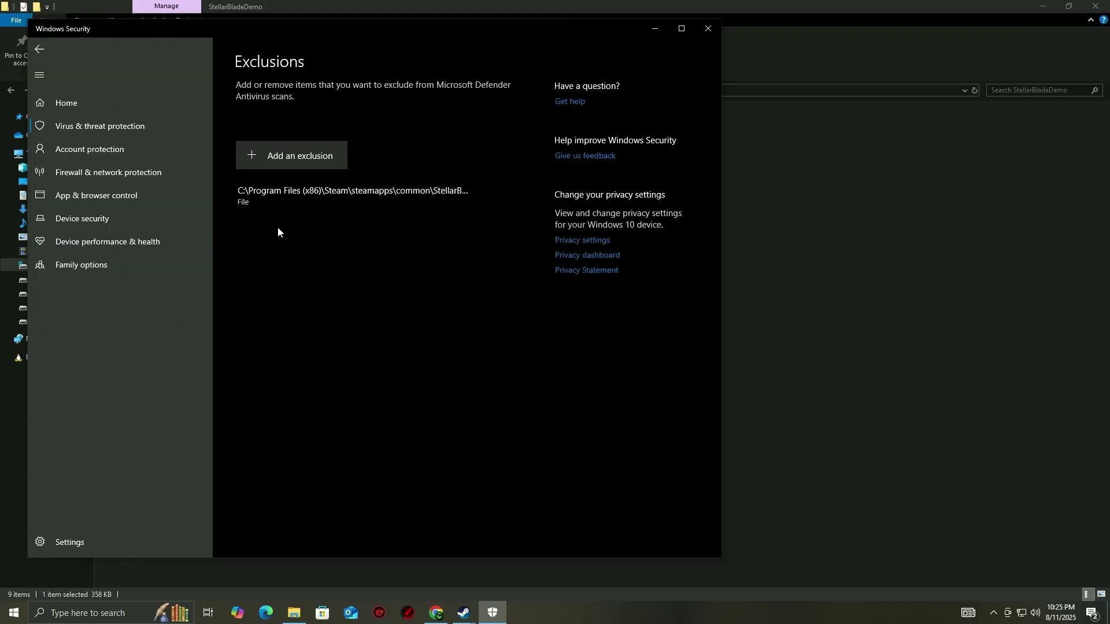
pyautogui.click(271, 202)
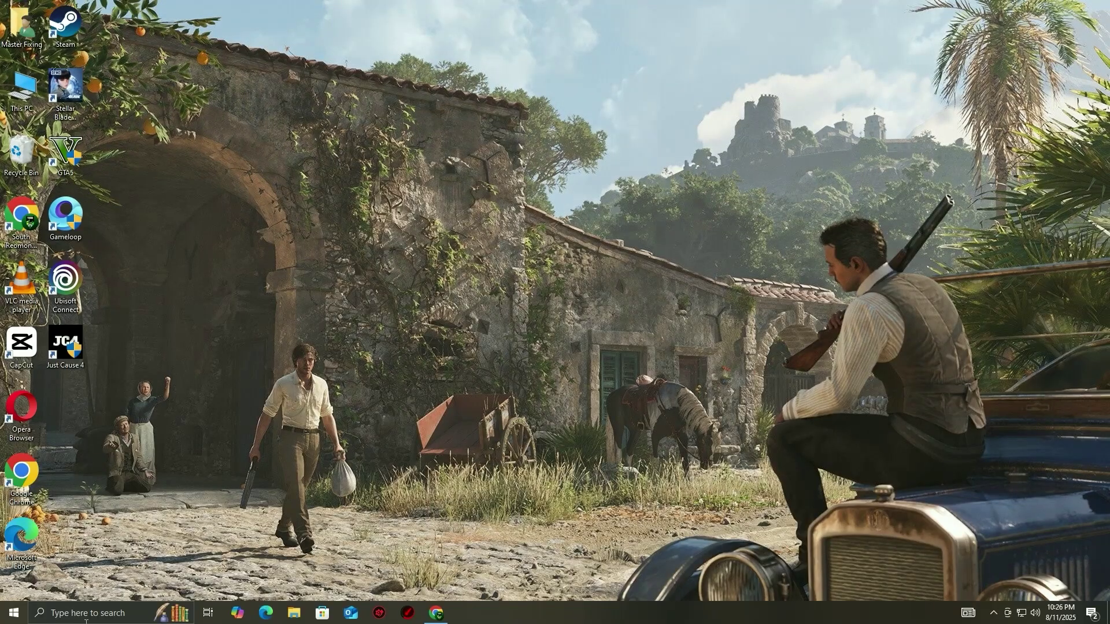
# Select the High performance power plan in Control Panel's Power Options, open its plan settings, and close the window
pyautogui.click(81, 622)
pyautogui.write('c')
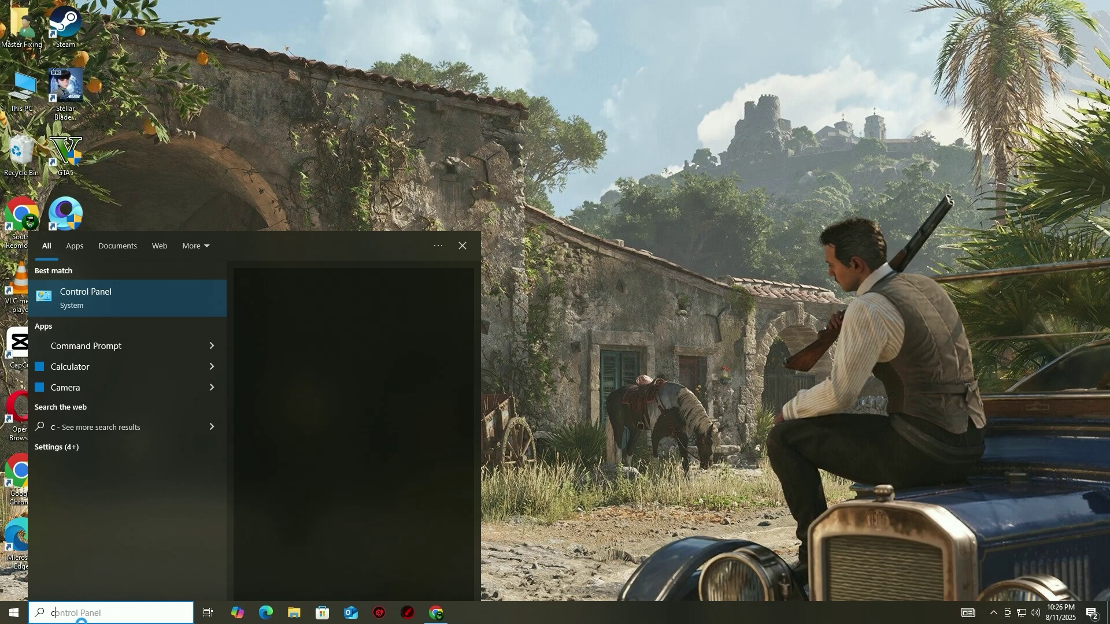
pyautogui.write('ontrol')
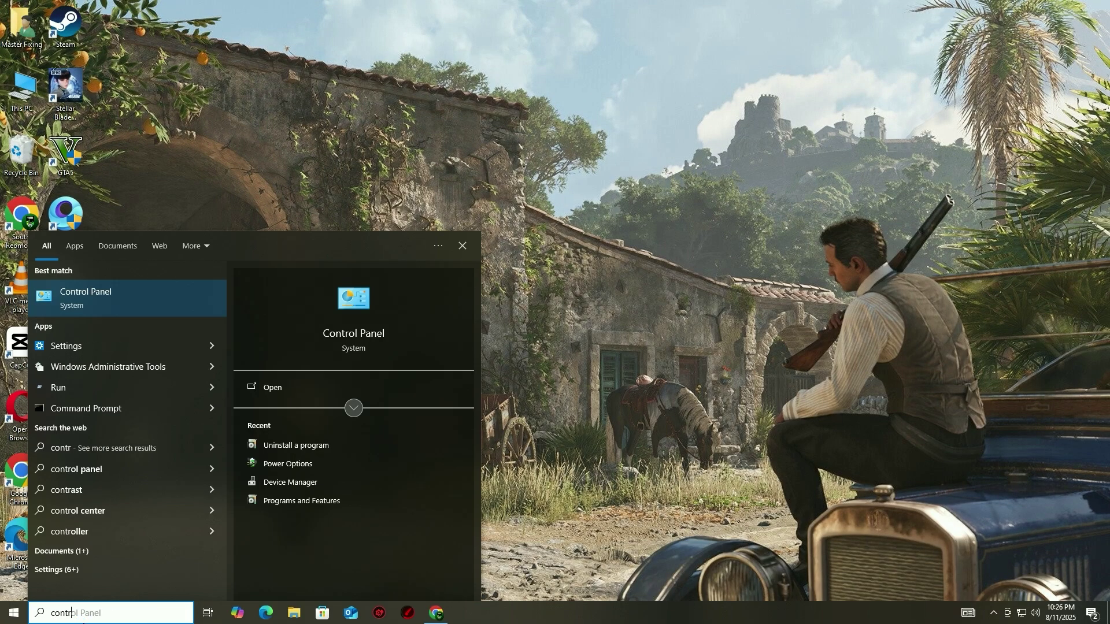
pyautogui.click(75, 294)
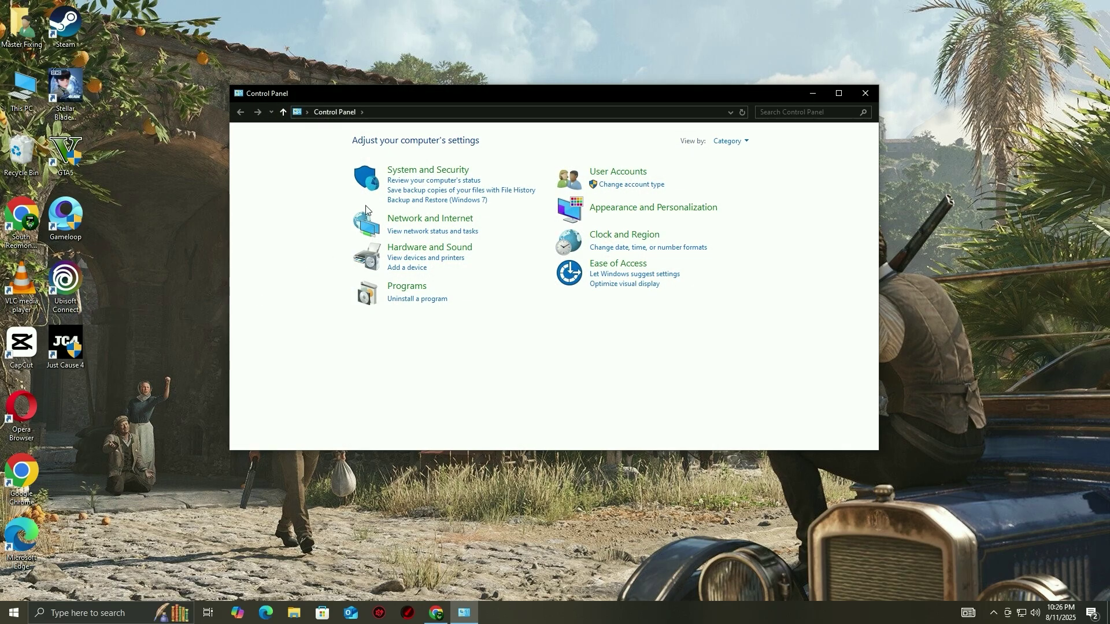
pyautogui.click(421, 170)
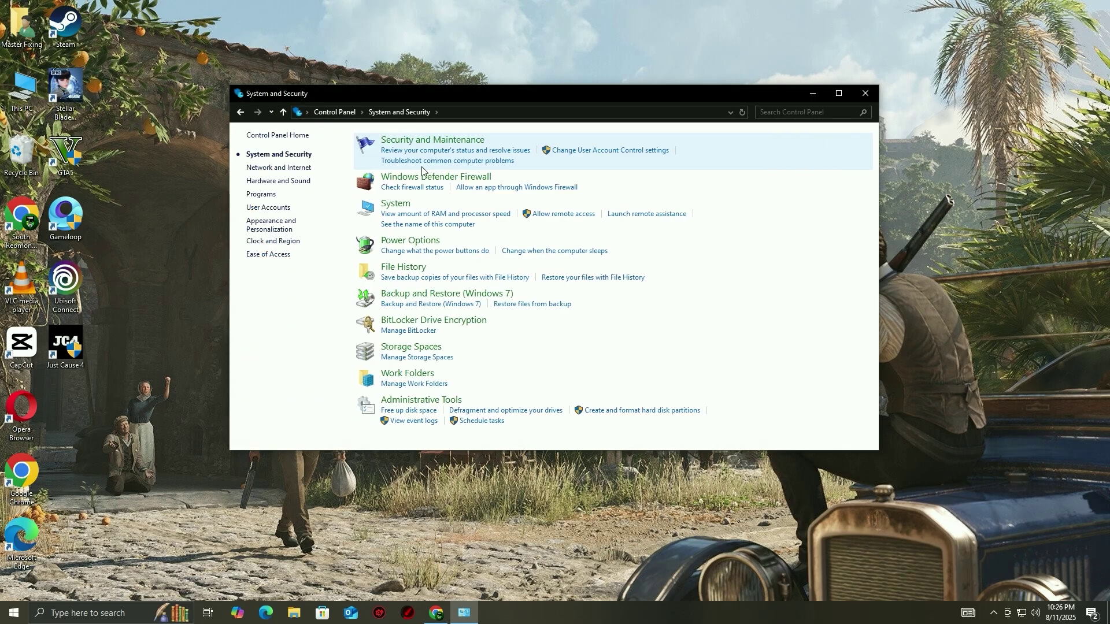
pyautogui.click(411, 242)
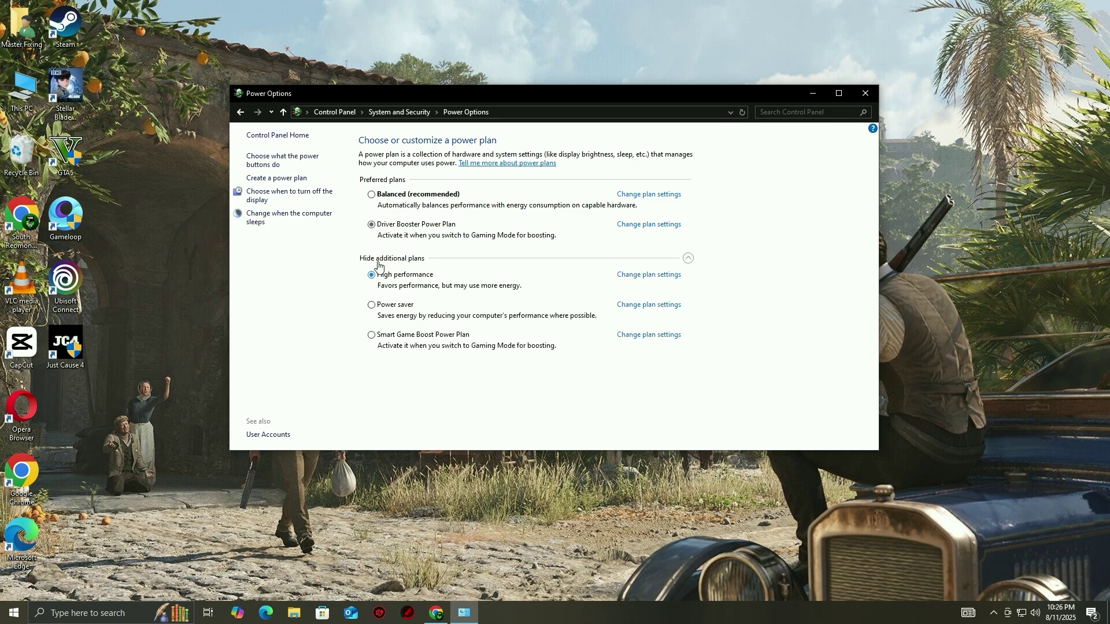
pyautogui.click(641, 275)
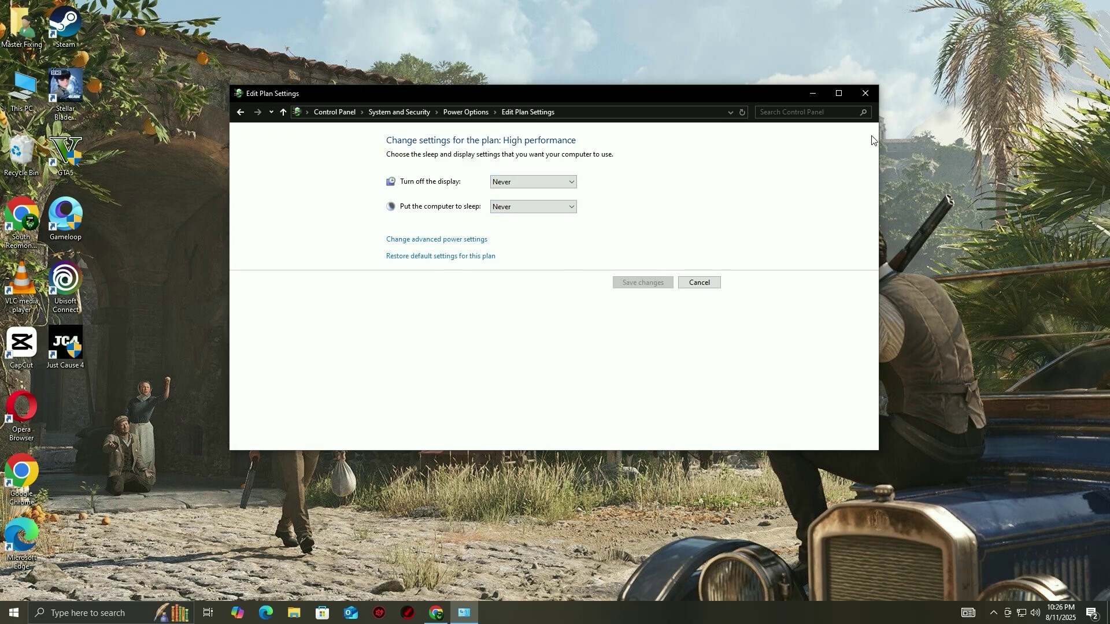
pyautogui.click(863, 97)
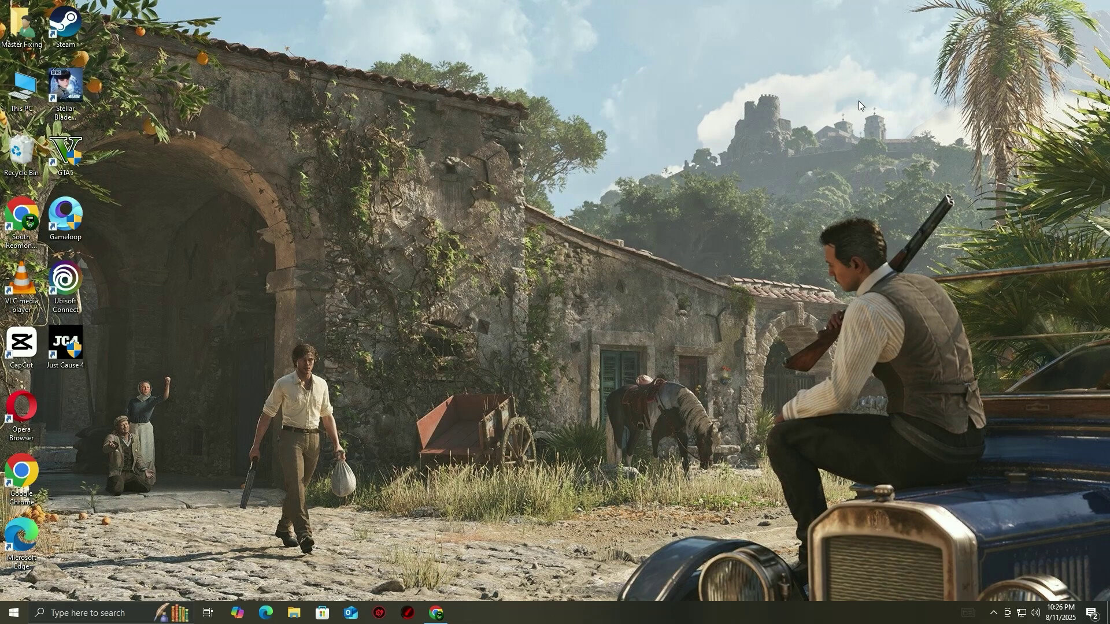
# Open the Graphics settings page from the desktop's display settings
pyautogui.rightClick(577, 275)
pyautogui.click(611, 405)
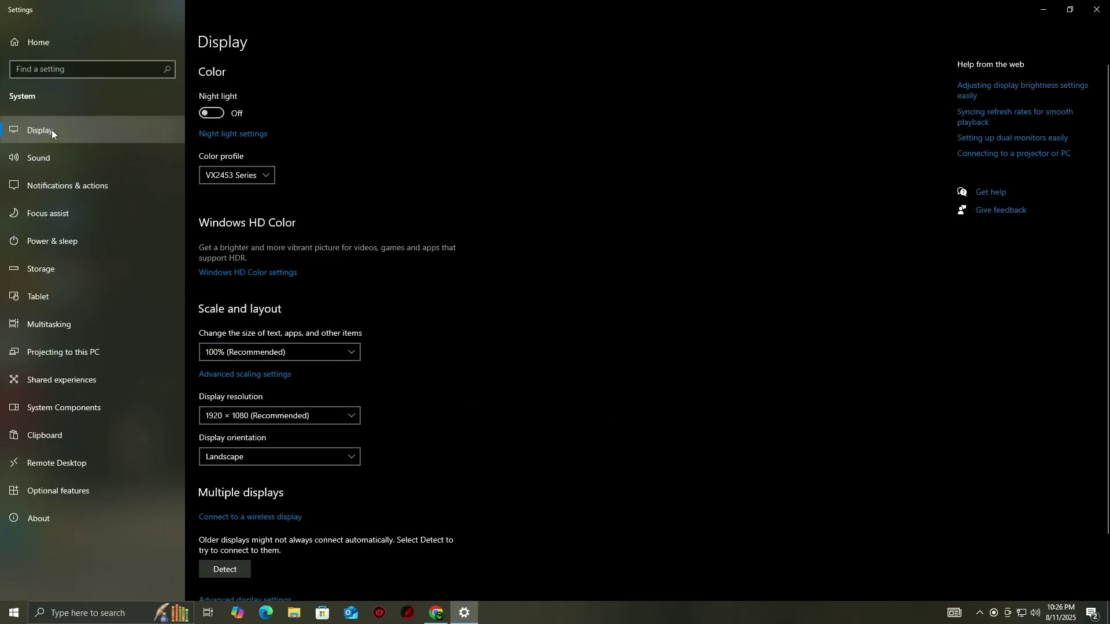
pyautogui.scroll(-2, 281, 452)
pyautogui.click(212, 553)
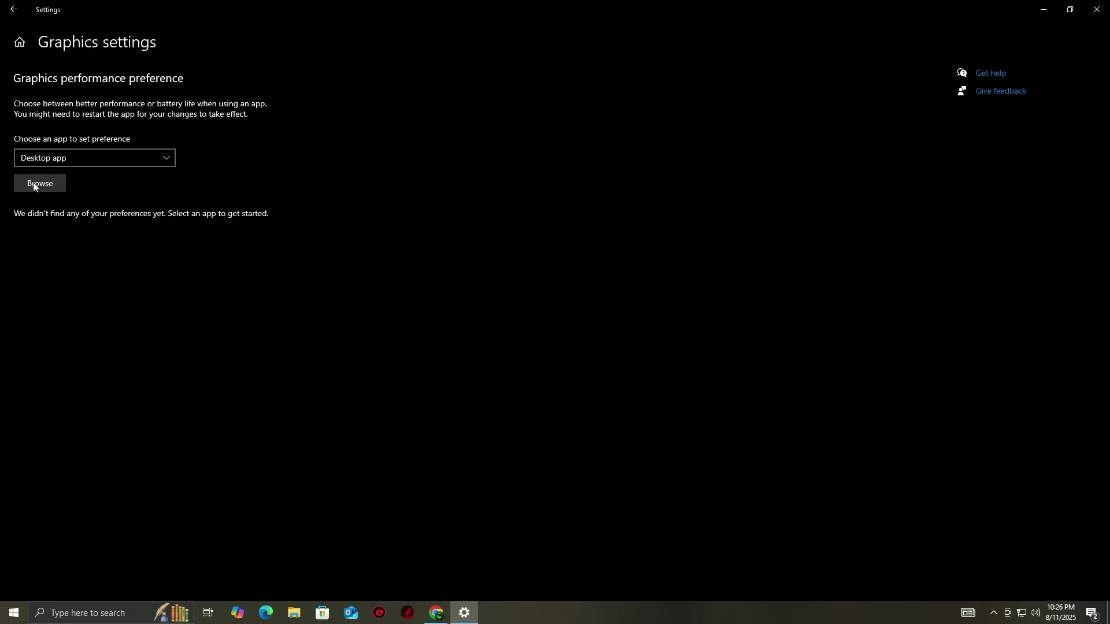
# Browse to C:\Program Files (x86)\Steam\steamapps\common to find the desktop app for a graphics performance preference
pyautogui.click(17, 190)
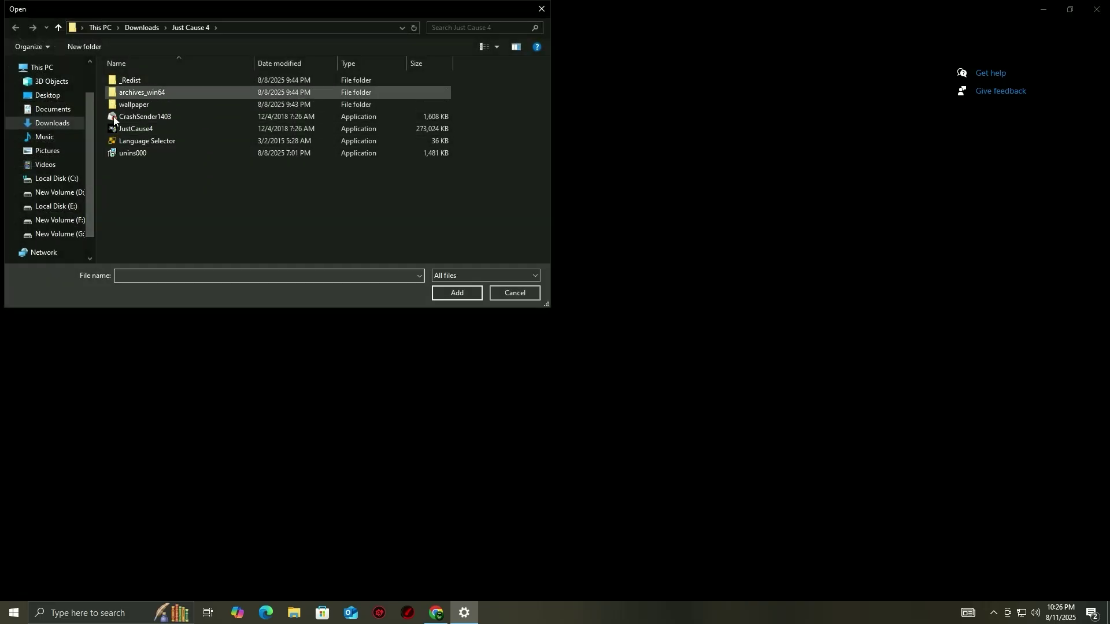
pyautogui.click(27, 68)
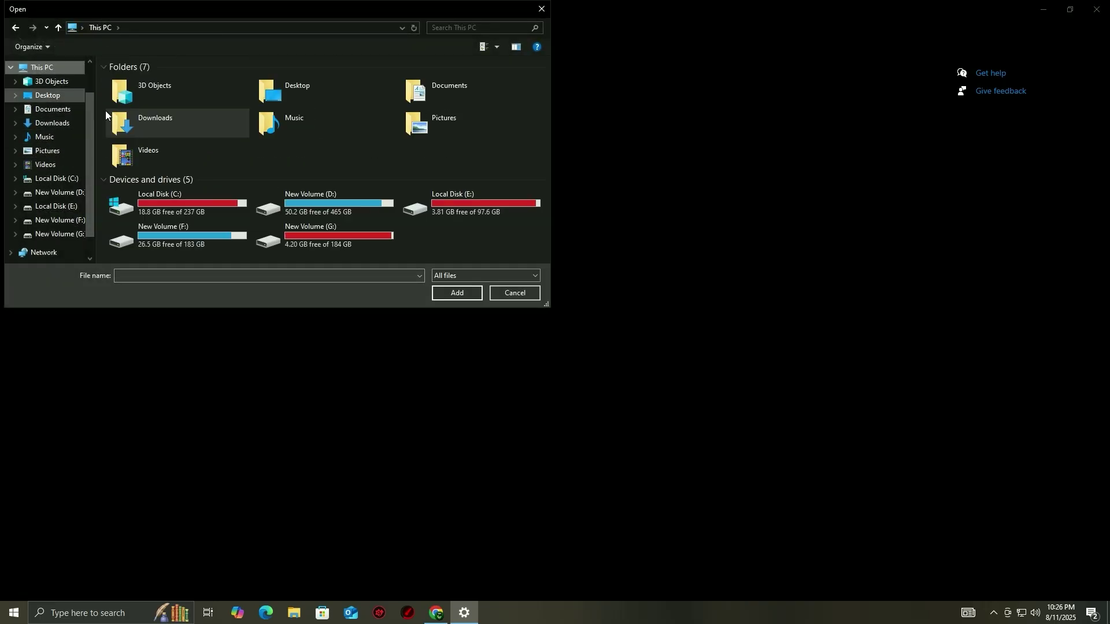
pyautogui.doubleClick(165, 208)
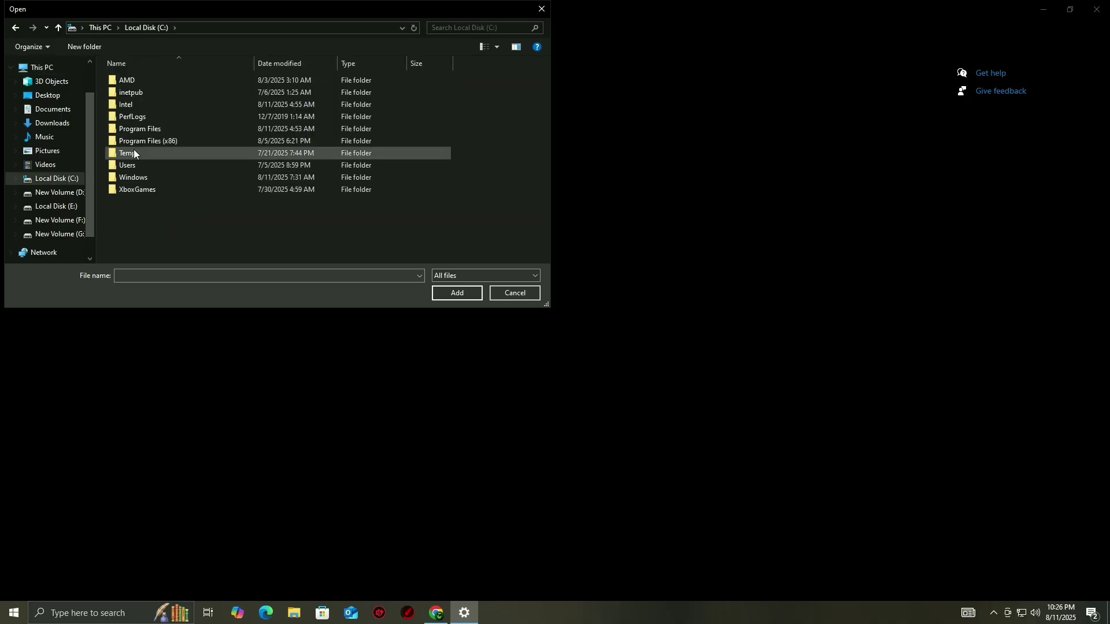
pyautogui.doubleClick(136, 140)
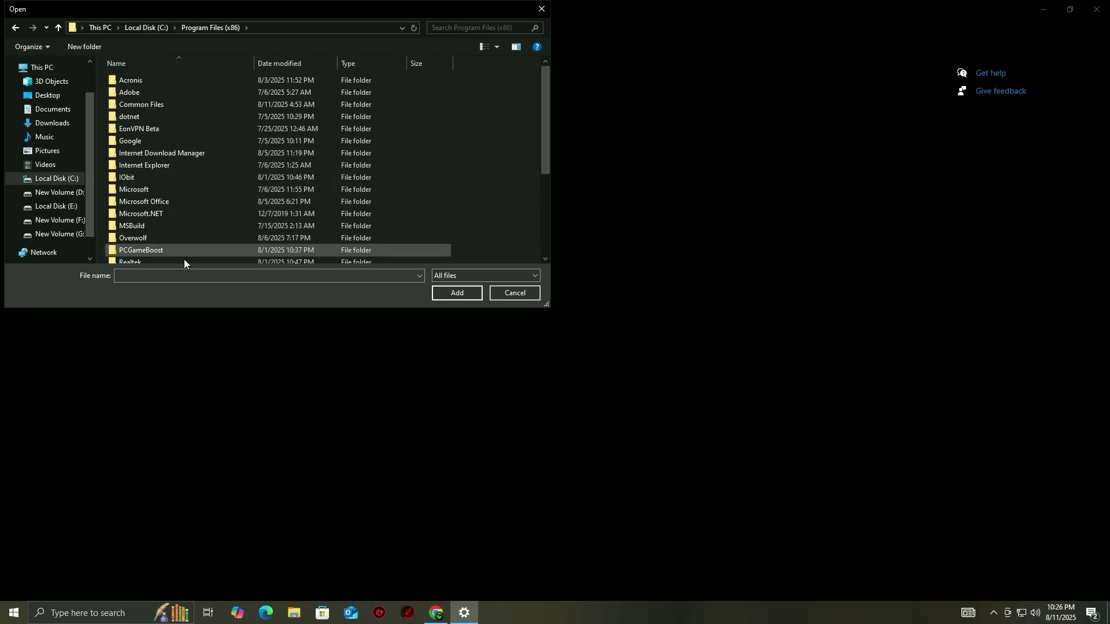
pyautogui.scroll(-2, 150, 249)
pyautogui.doubleClick(159, 219)
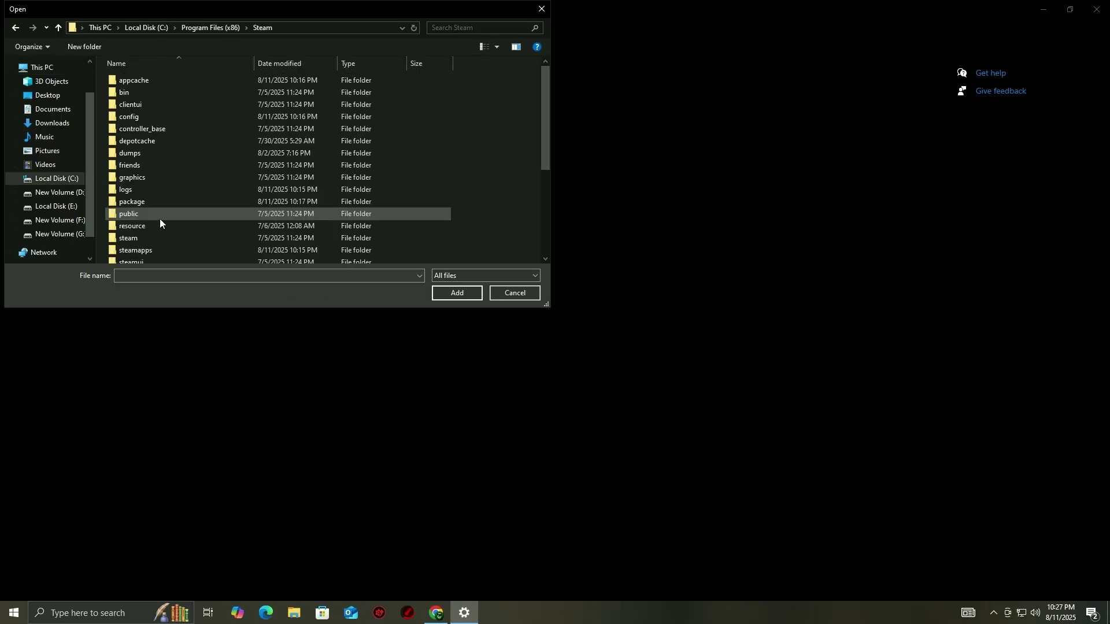
pyautogui.scroll(-1, 155, 192)
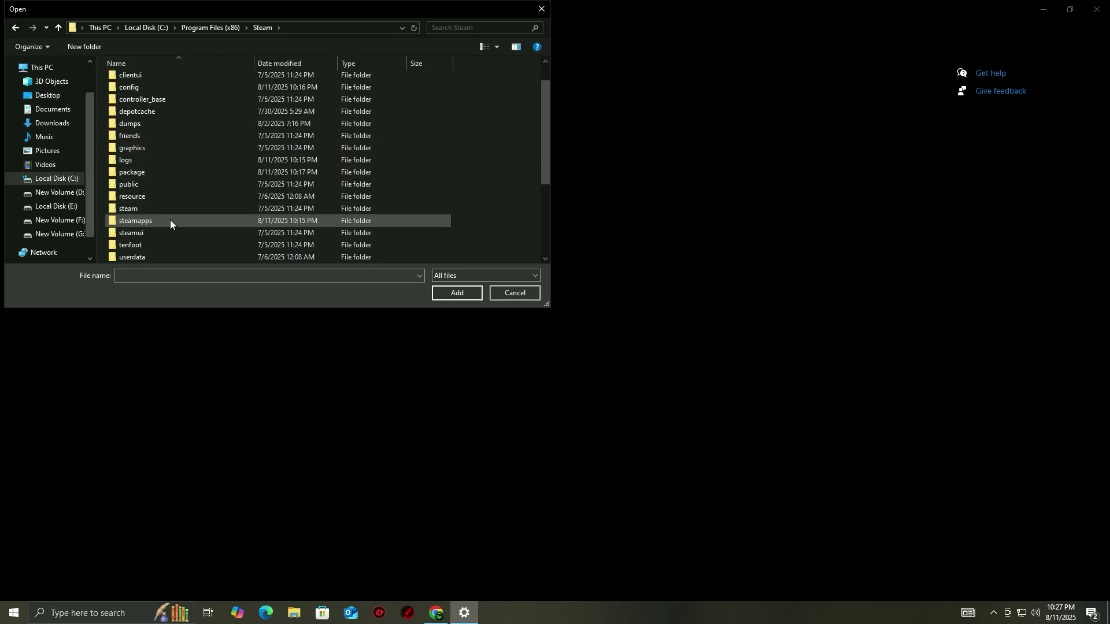
pyautogui.doubleClick(184, 219)
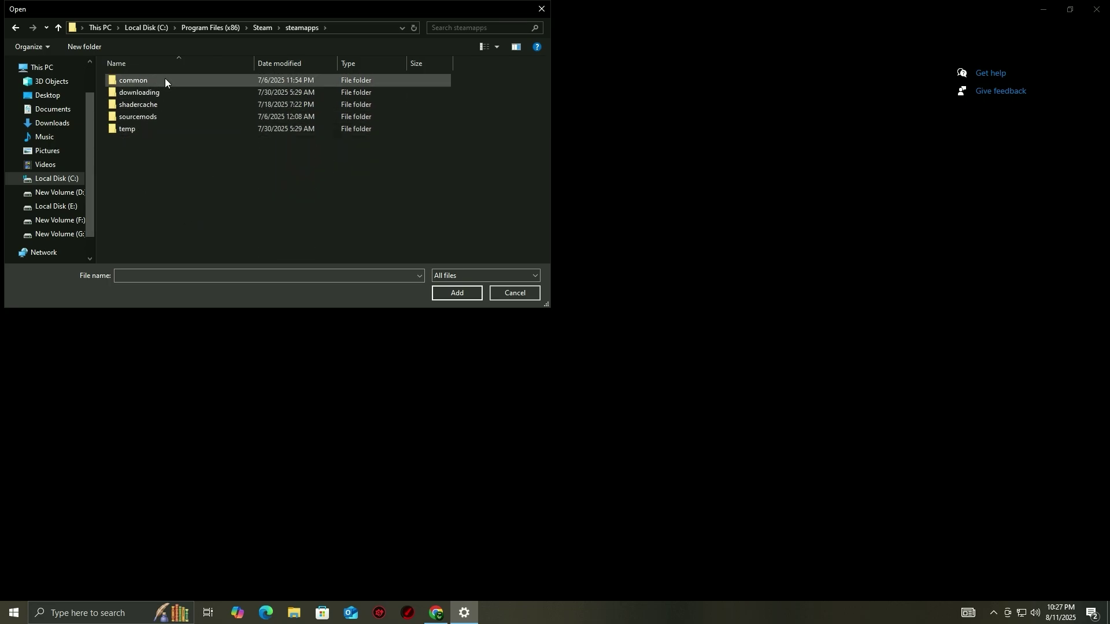
pyautogui.doubleClick(164, 80)
# Add the SB application from the StellarBladeDemo folder to the graphics preference list, then open its graphics preference options and save them
pyautogui.click(174, 93)
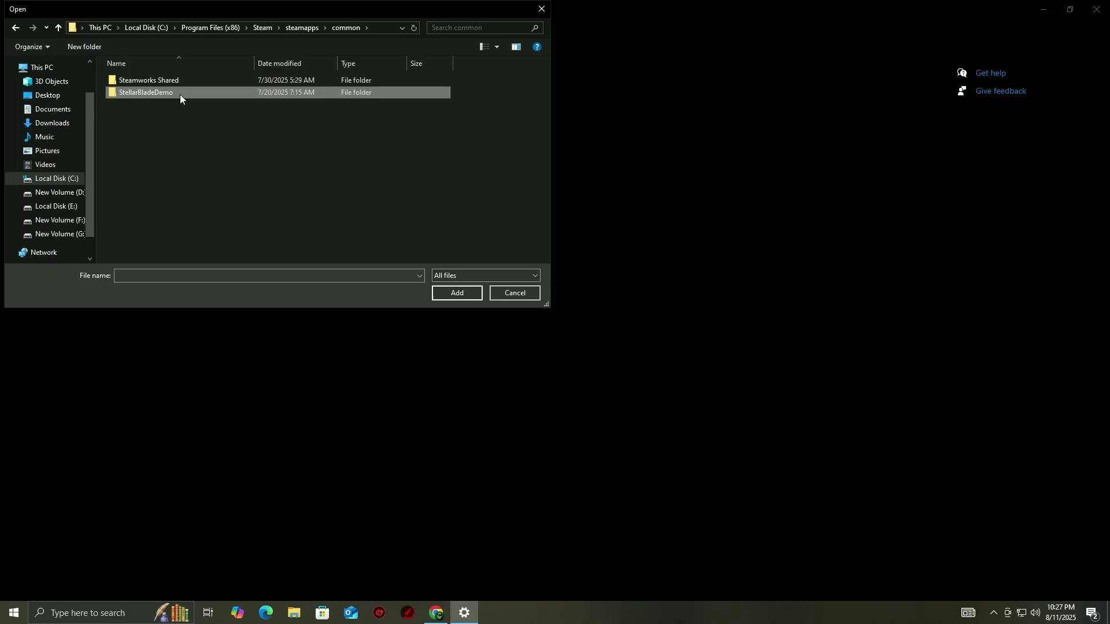
pyautogui.doubleClick(189, 94)
pyautogui.click(136, 154)
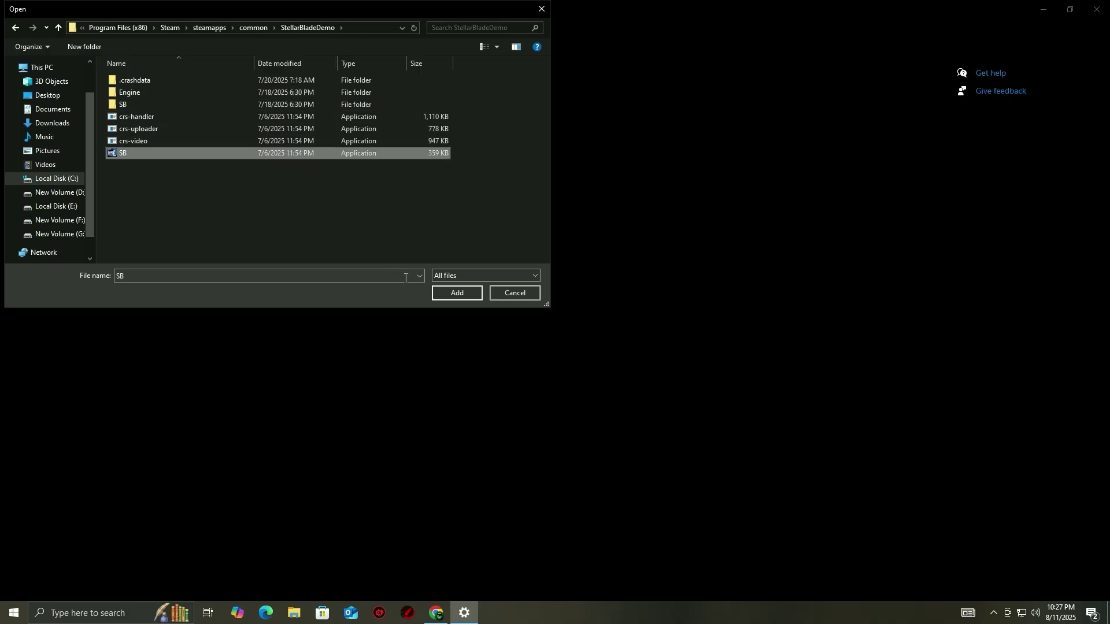
pyautogui.click(450, 295)
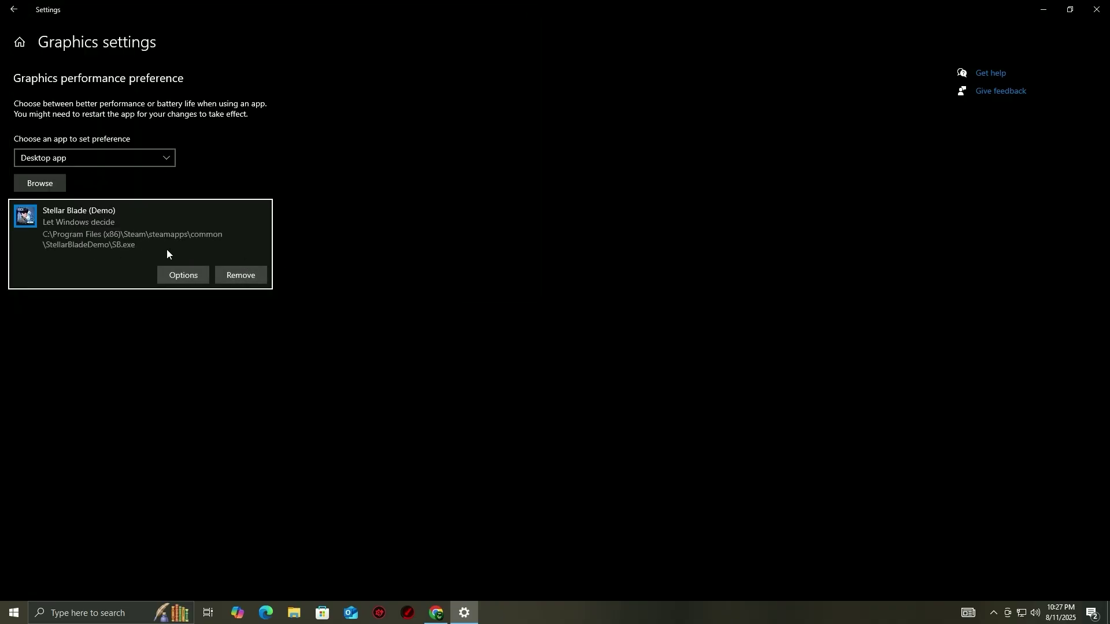
pyautogui.click(188, 275)
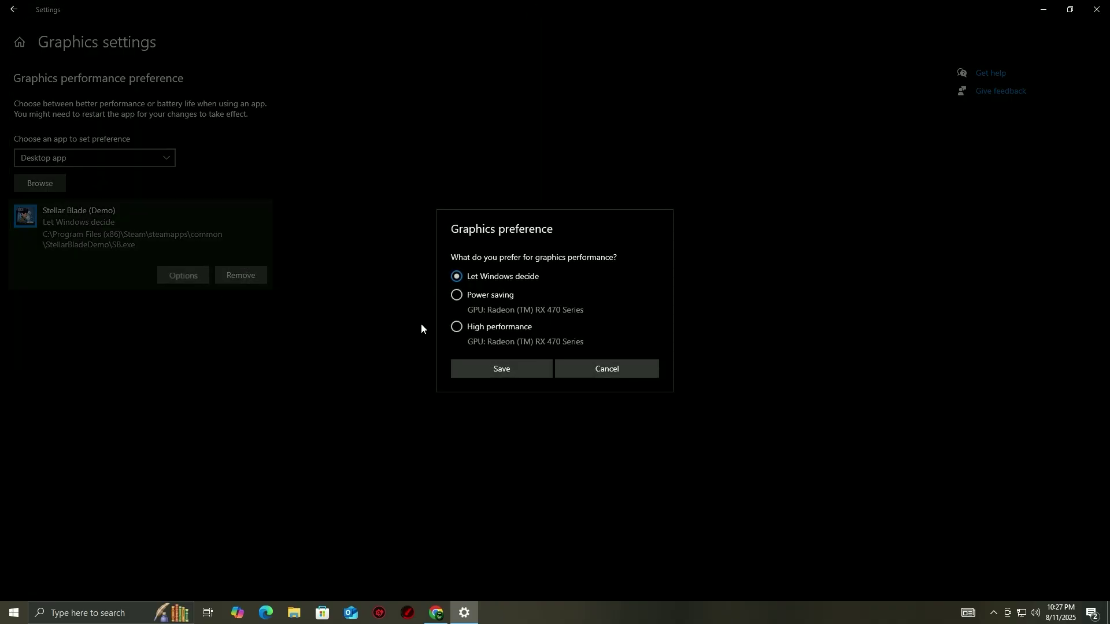
pyautogui.click(497, 374)
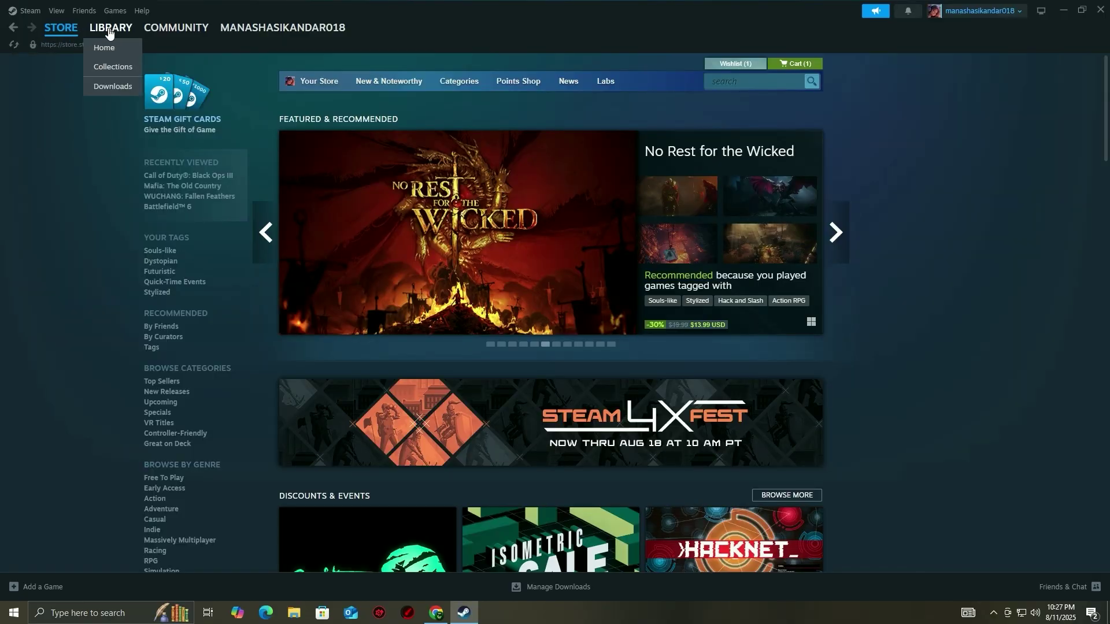
# Open the properties of Stellar Blade Demo from the Steam library
pyautogui.click(110, 34)
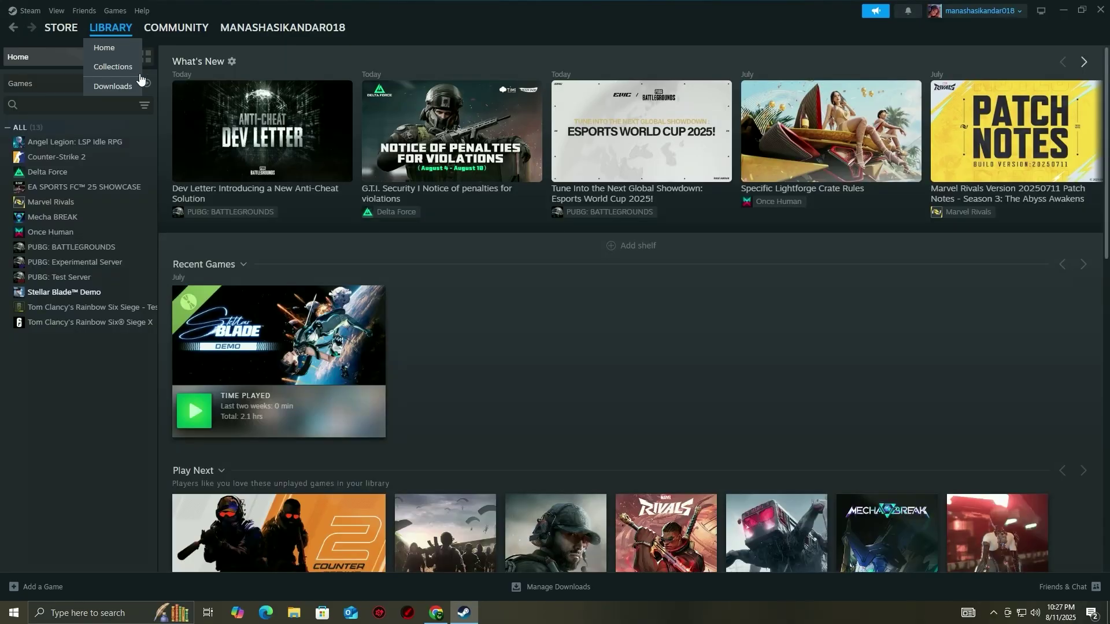
pyautogui.rightClick(87, 293)
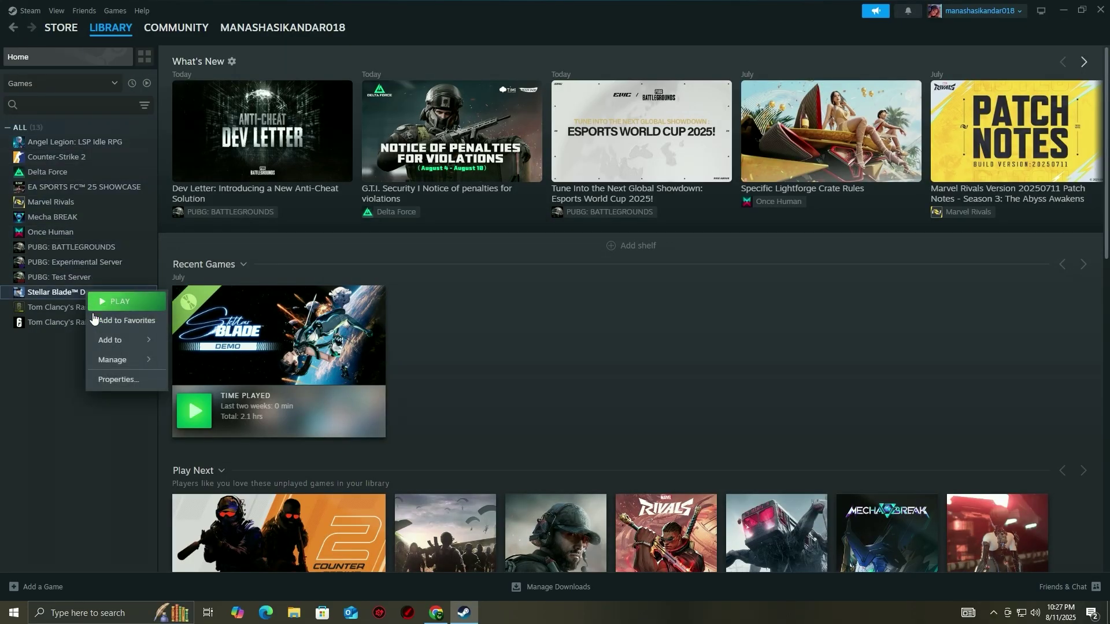
pyautogui.click(115, 377)
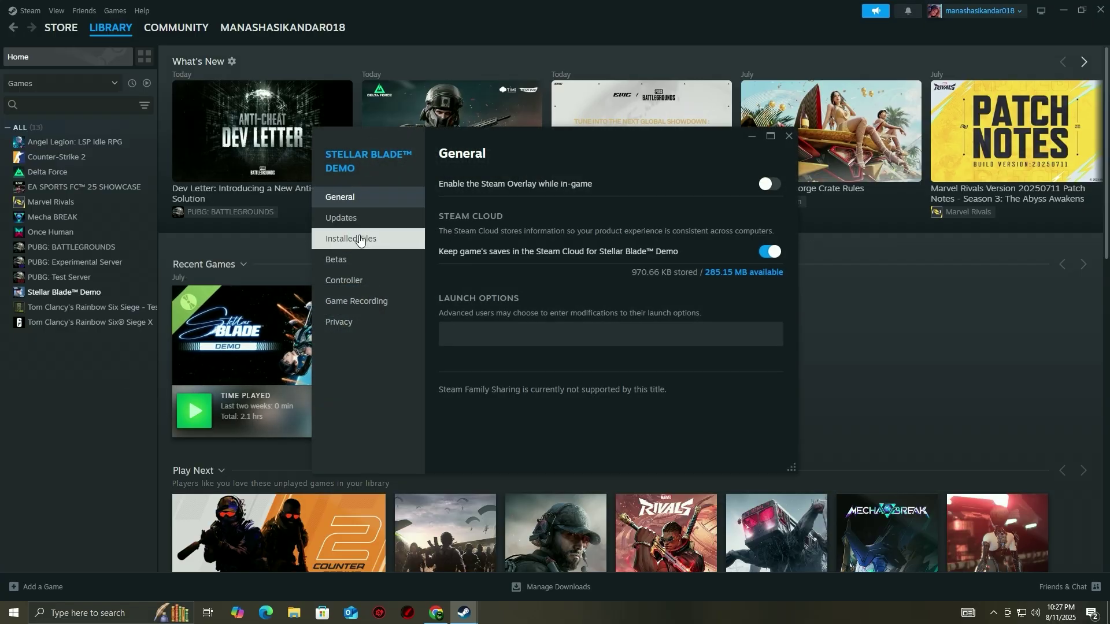
# Try -dx11 as the launch option for Stellar Blade Demo and replace it with -dx12
pyautogui.click(487, 336)
pyautogui.write('-d')
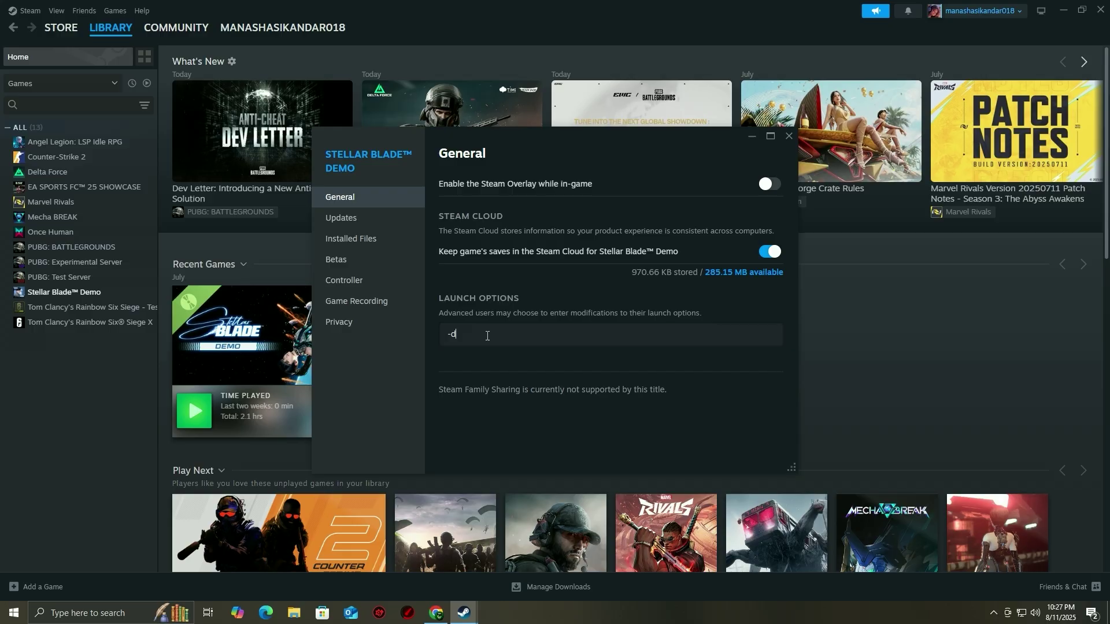
pyautogui.write('x11')
pyautogui.hotkey('ctrl', 'shift', 'Left')
pyautogui.press('BackSpace')
pyautogui.write('-dx12')
# Clear the game's launch options and set them to -dx3d
pyautogui.hotkey('ctrl', 'a')
pyautogui.press('BackSpace')
pyautogui.write('-dxd3')
pyautogui.hotkey('ctrl', 'a')
pyautogui.press('BackSpace')
pyautogui.write('-dx3d')
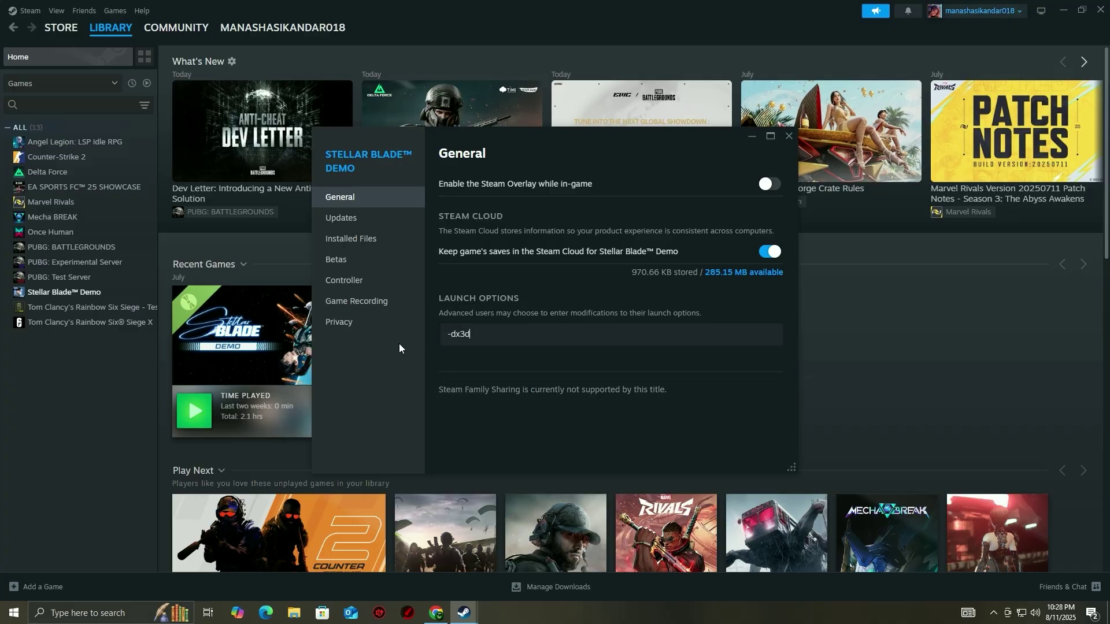